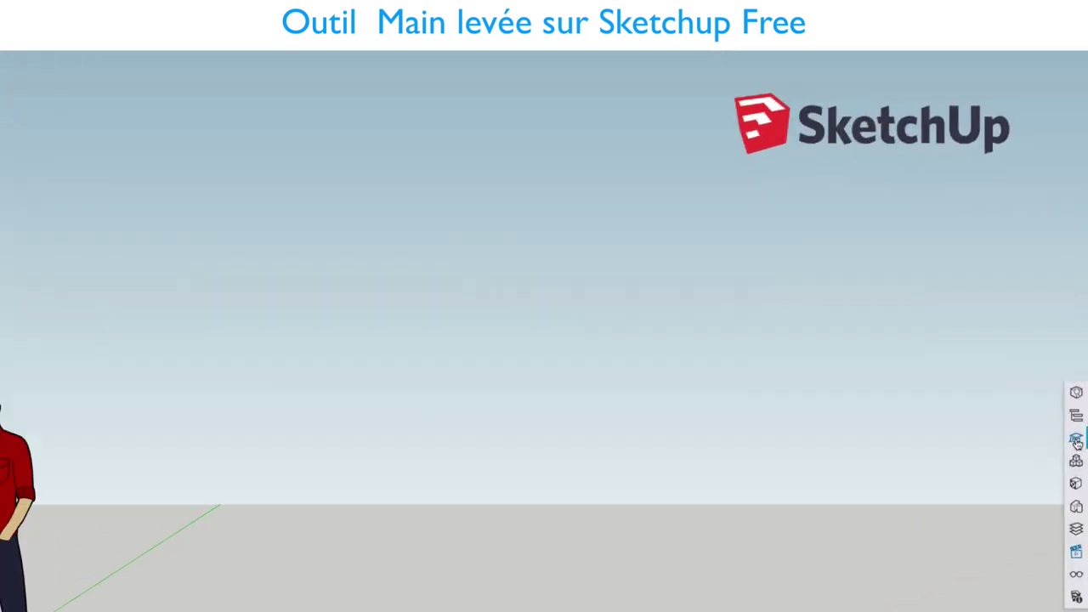
# Step: Open the Views panel of standard camera views and orbit so the figure stands in full view
pyautogui.click(1080, 285)
pyautogui.click(1037, 62)
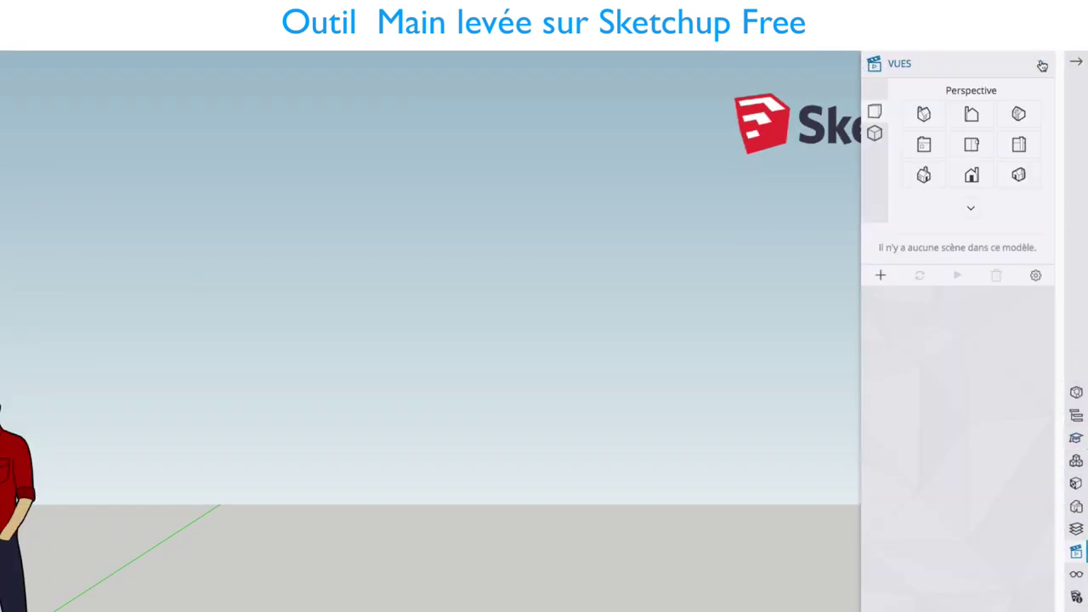
pyautogui.click(1044, 68)
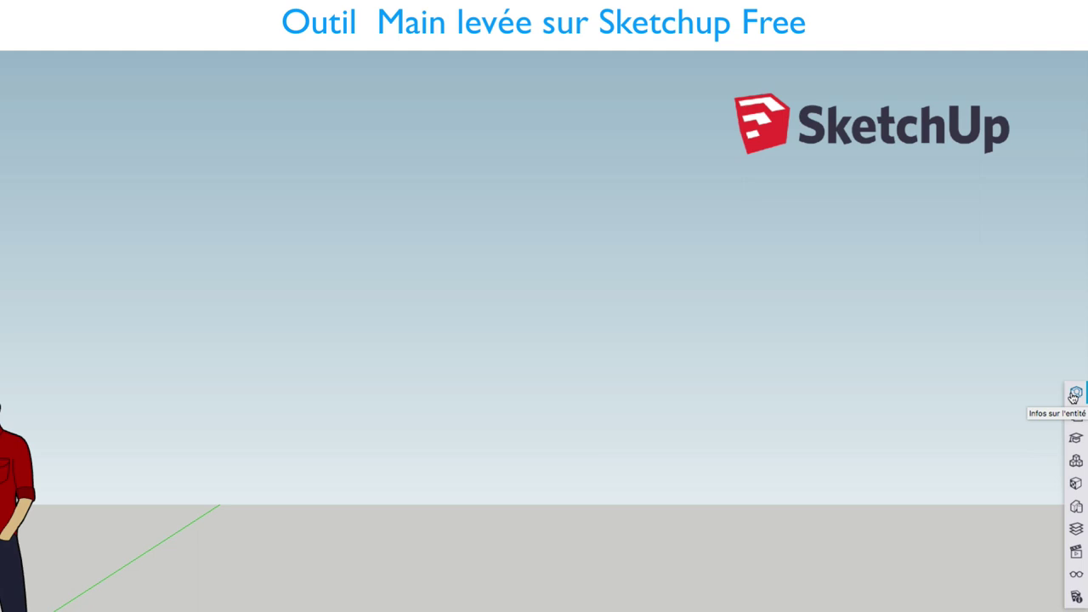
pyautogui.click(1076, 438)
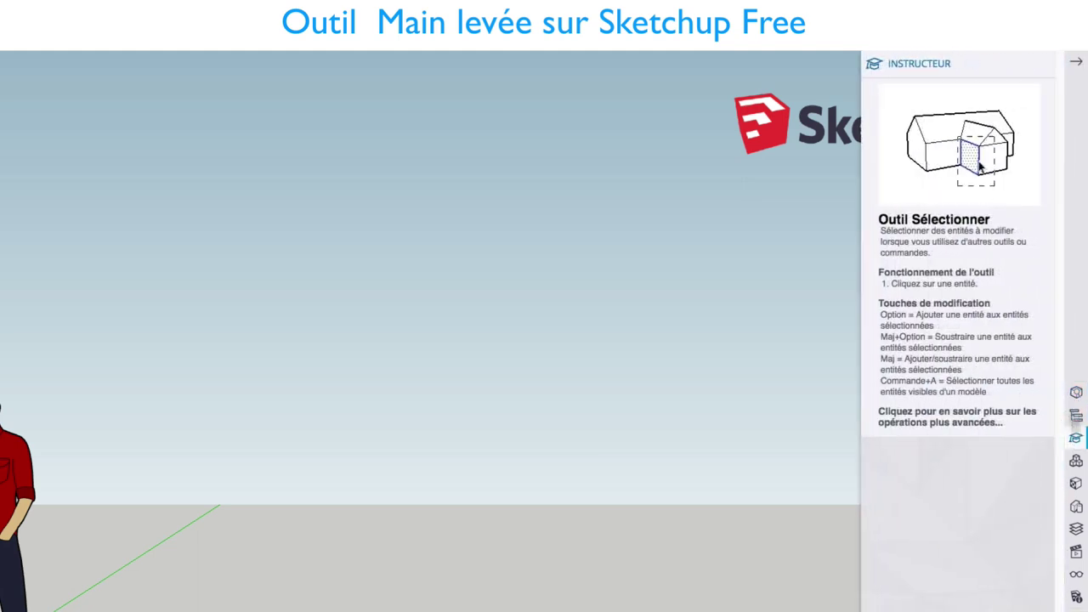
pyautogui.click(1040, 66)
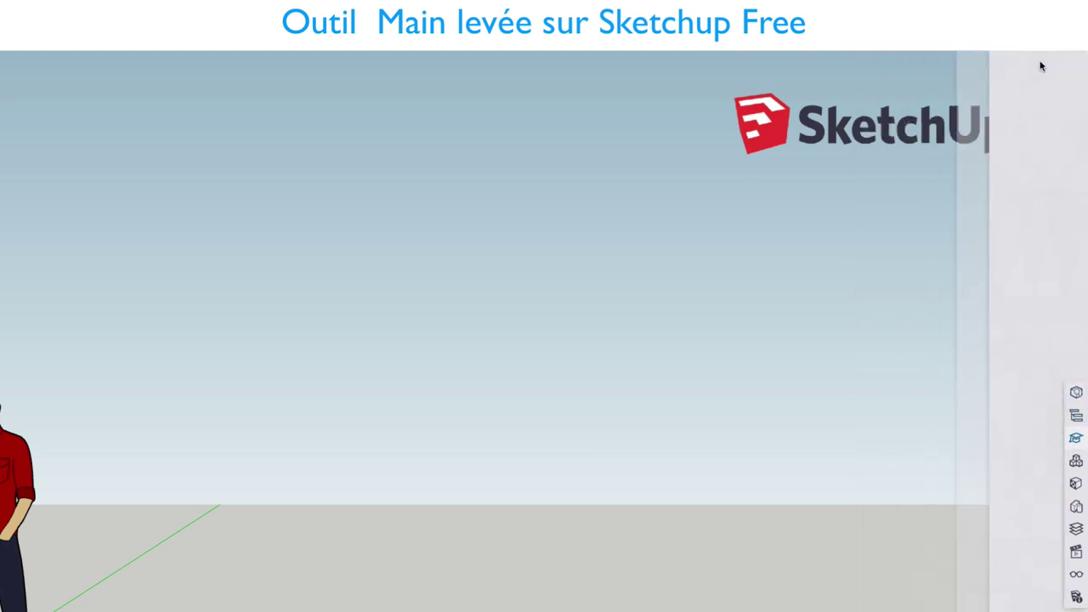
pyautogui.click(1076, 437)
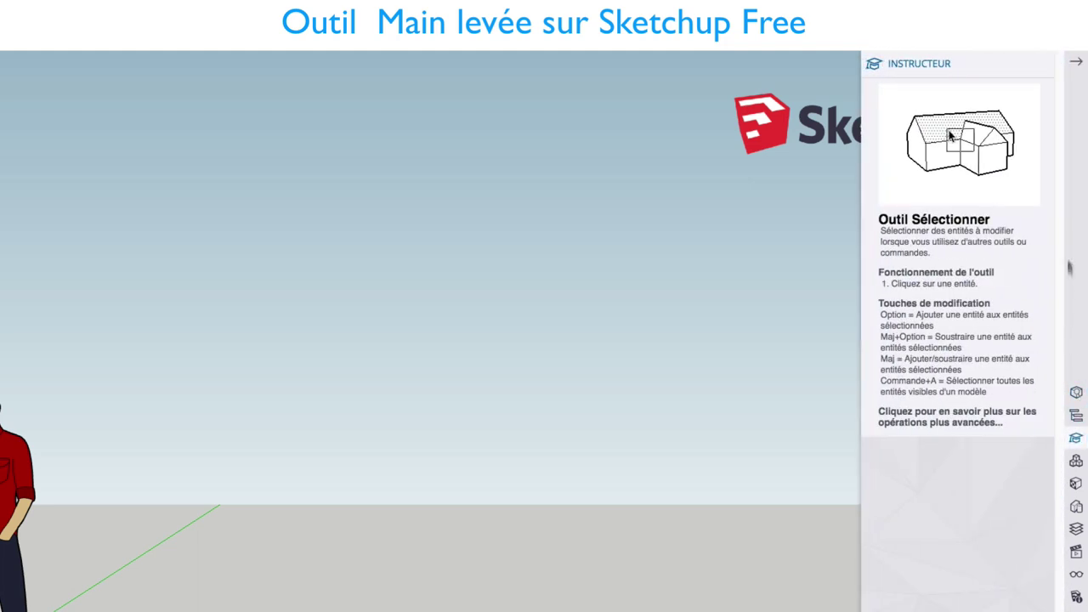
pyautogui.click(1076, 61)
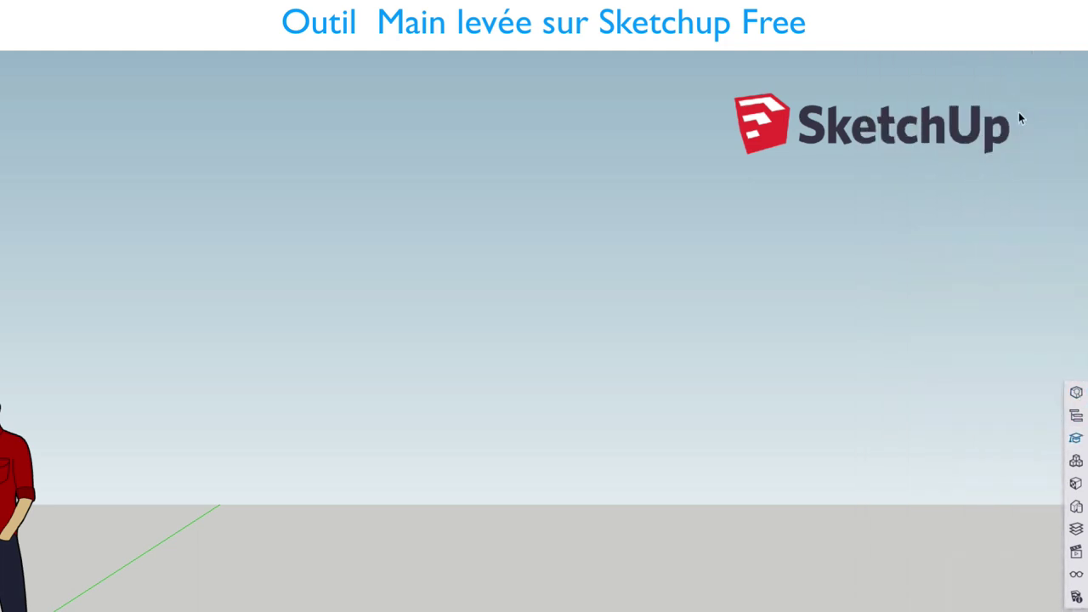
pyautogui.click(1076, 437)
pyautogui.click(1076, 553)
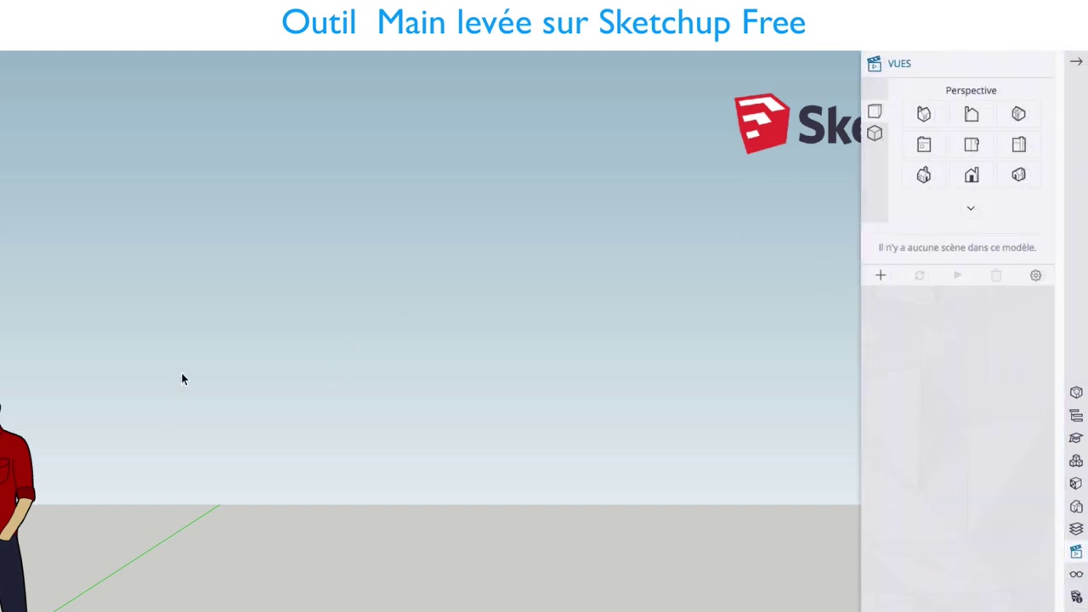
pyautogui.moveTo(111, 468); pyautogui.dragTo(181, 523, button='middle')
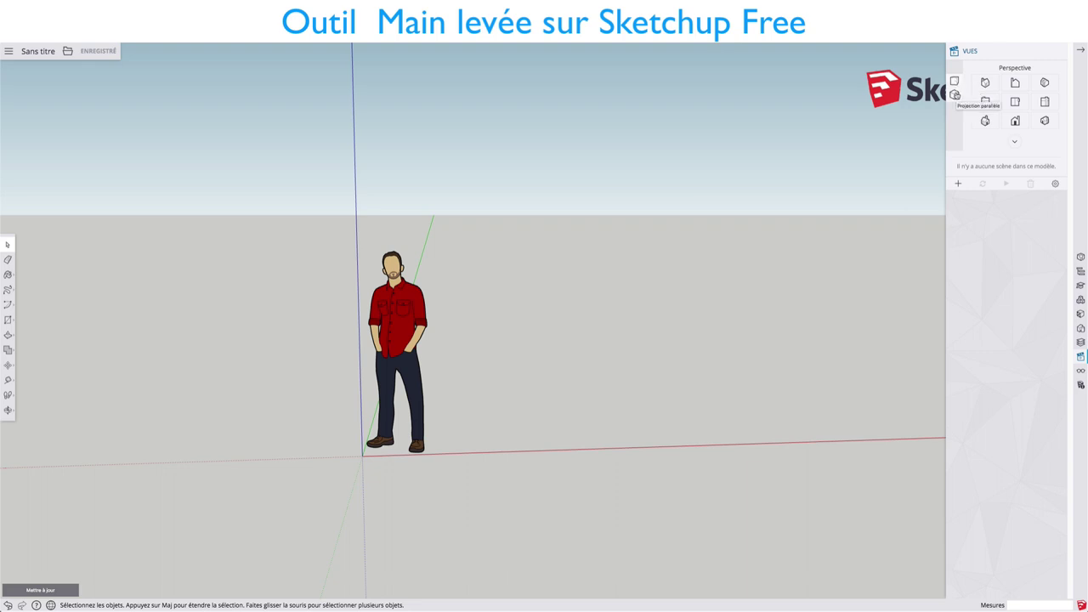
# Step: Set a parallel-projection Front view and delete the standing person figure
pyautogui.click(954, 94)
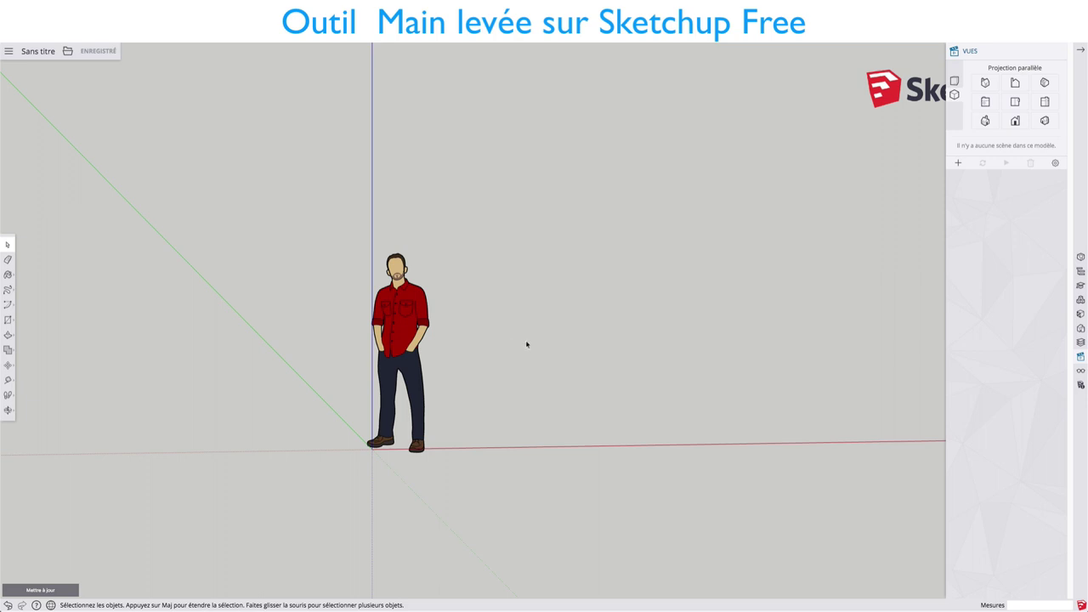
pyautogui.click(1015, 121)
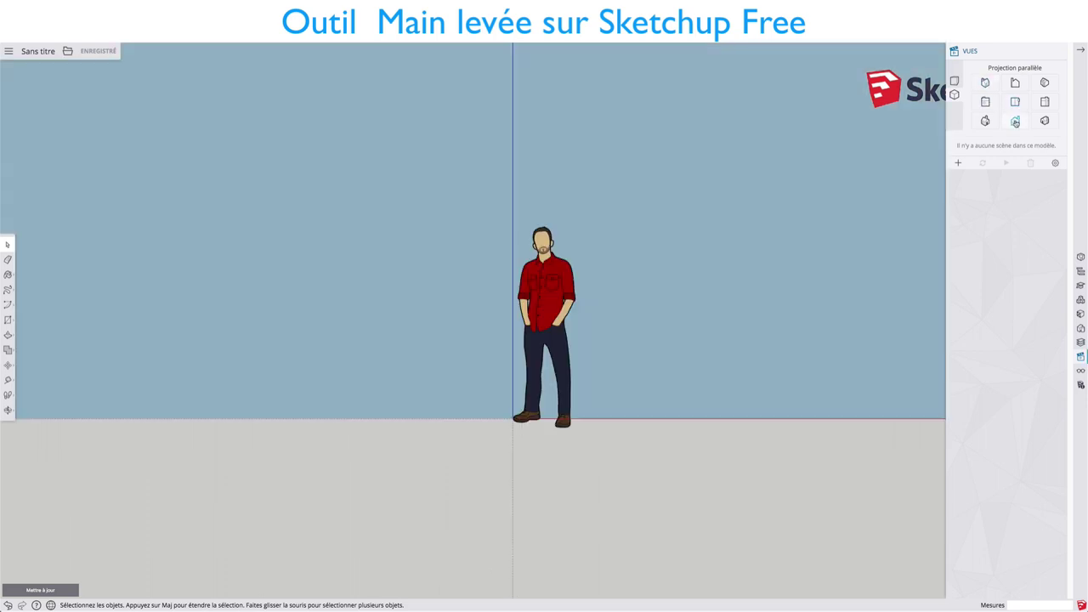
pyautogui.click(954, 81)
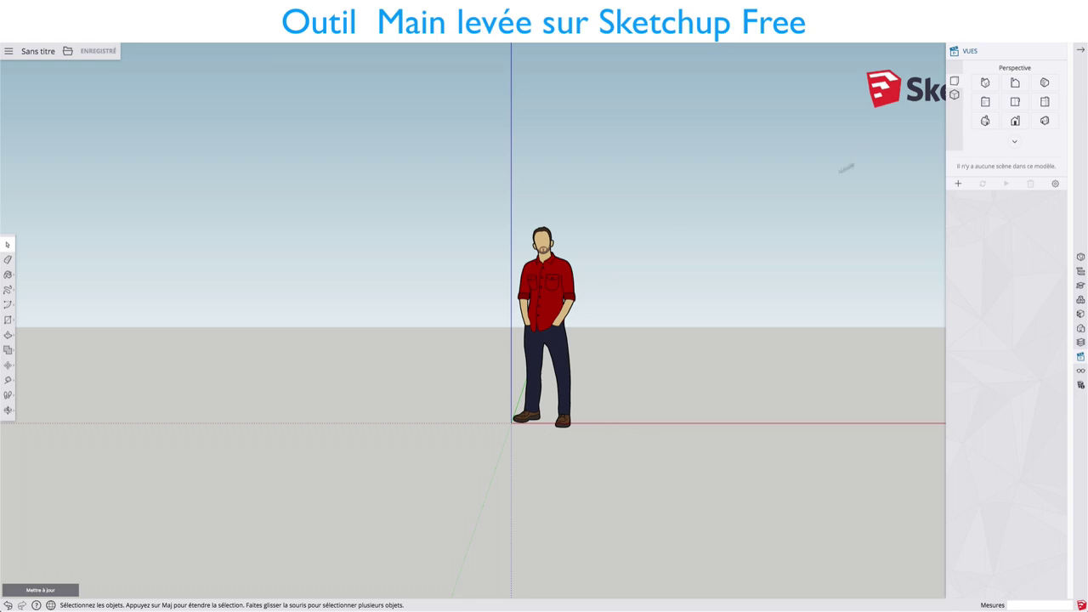
pyautogui.click(953, 95)
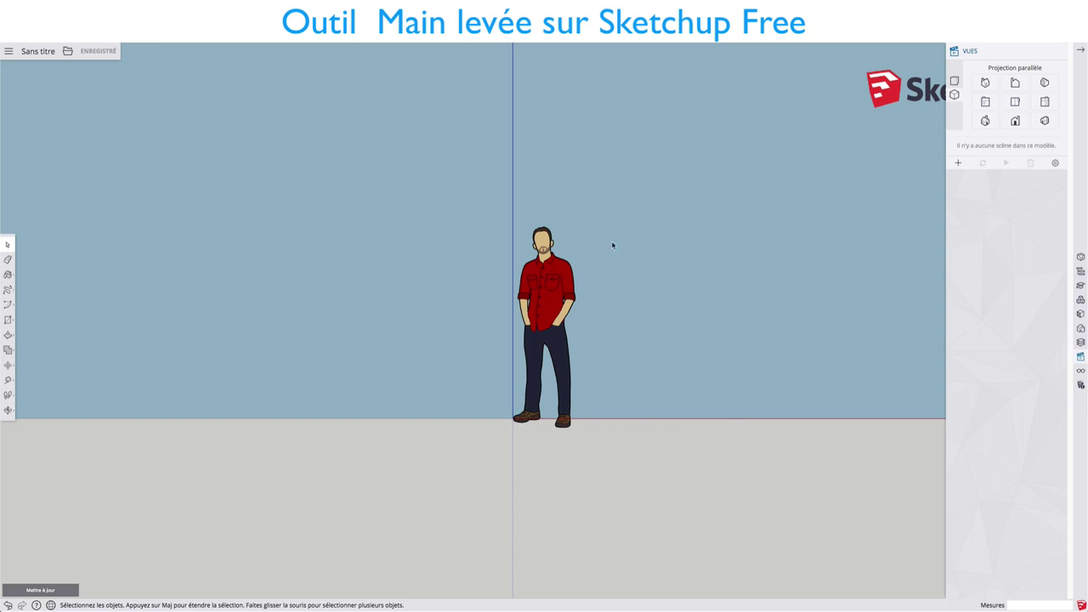
pyautogui.click(562, 270)
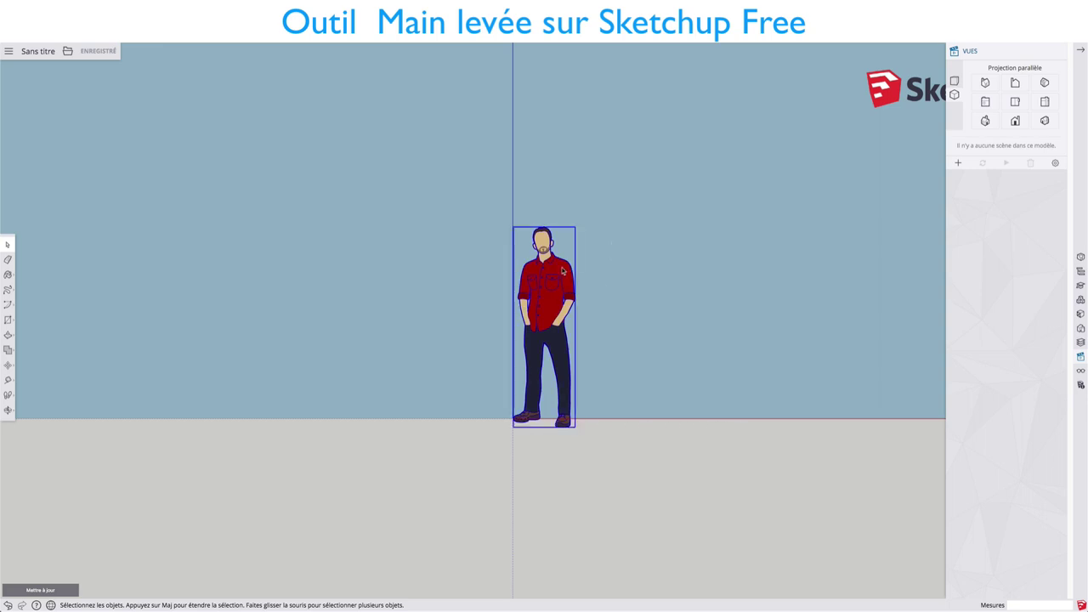
pyautogui.press('Delete')
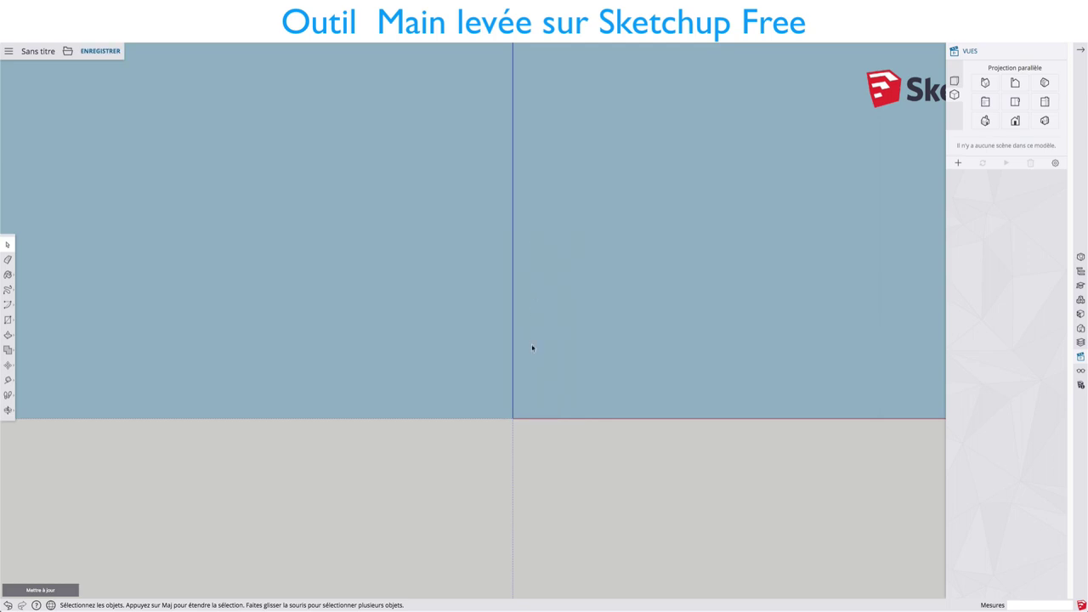
# Step: Draw an upright rectangle rising from the origin on the ground line
pyautogui.press('l')
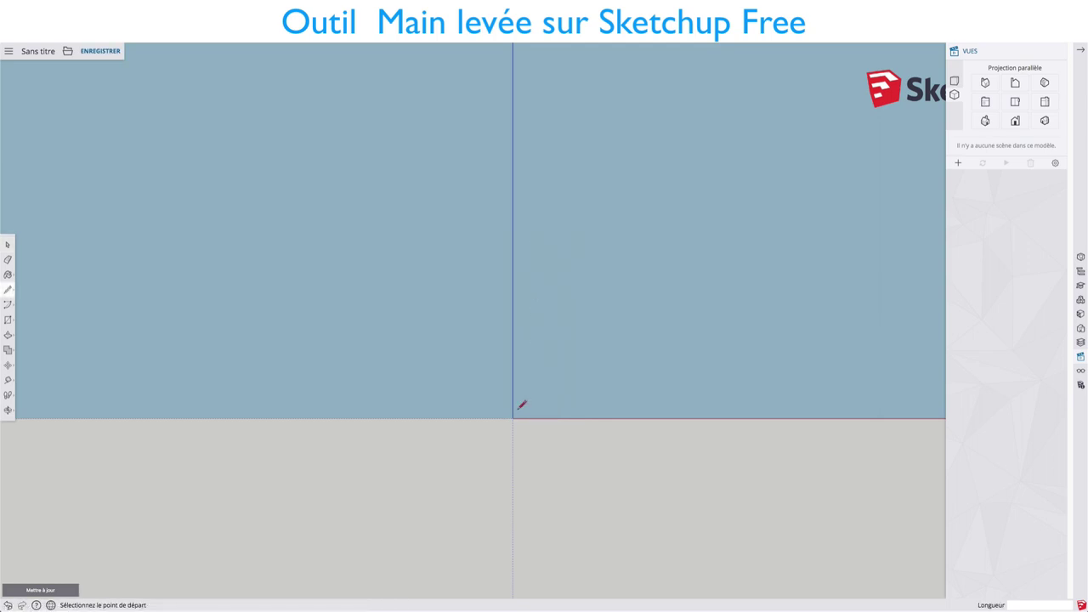
pyautogui.click(512, 418)
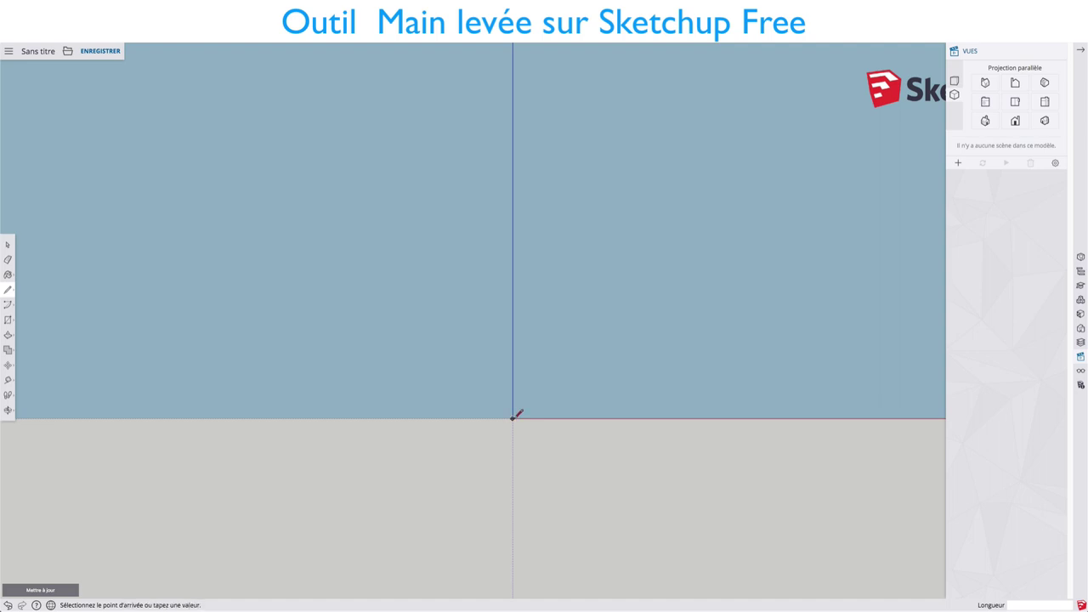
pyautogui.click(513, 201)
pyautogui.click(657, 201)
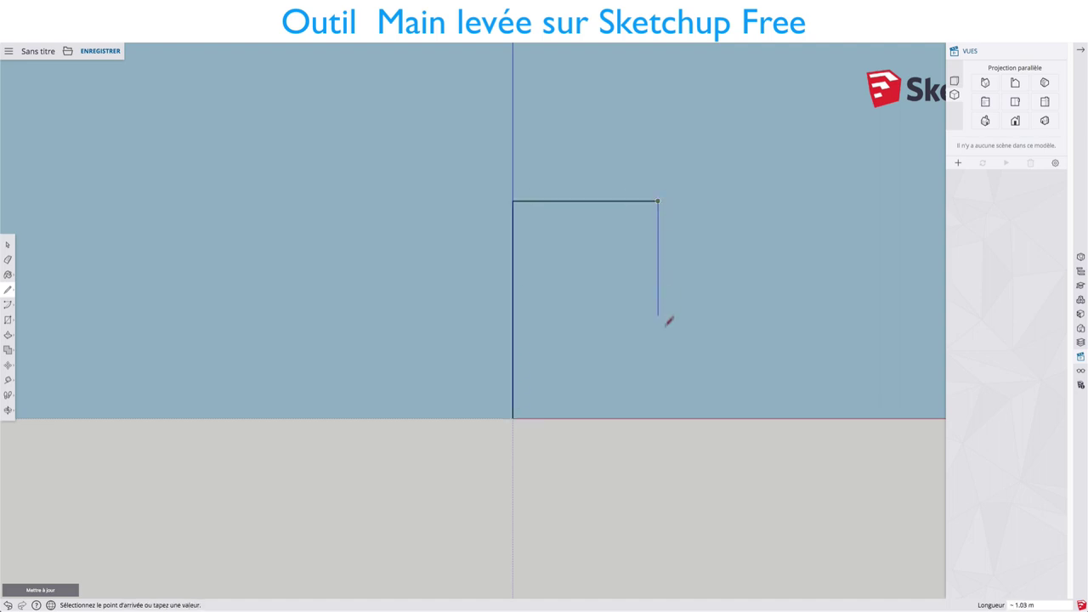
pyautogui.click(659, 416)
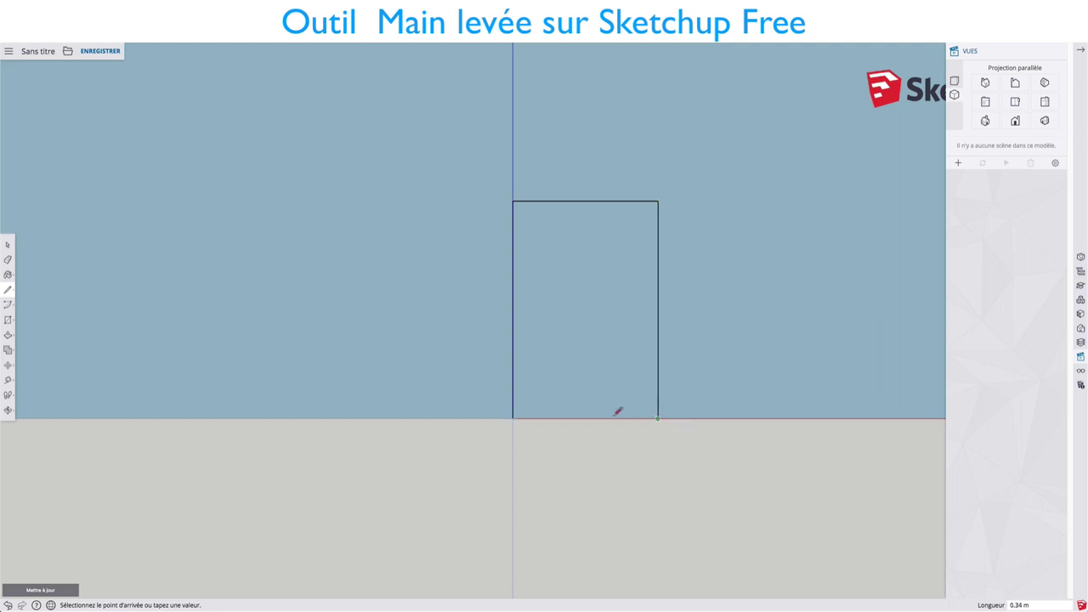
pyautogui.click(512, 417)
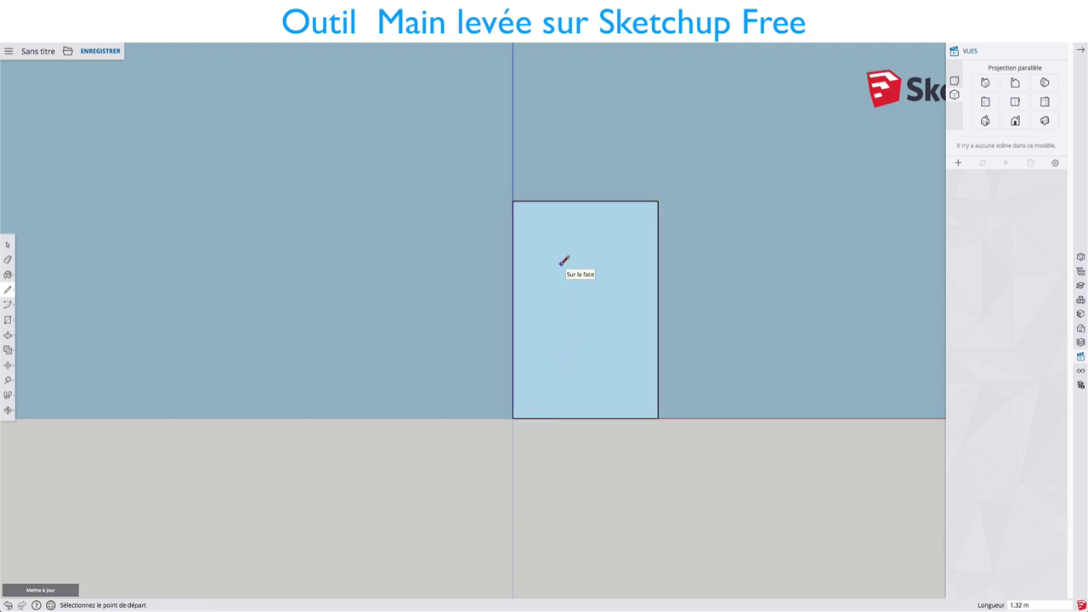
# Step: Trace a slightly smaller rectangle inset inside the first one
pyautogui.click(524, 213)
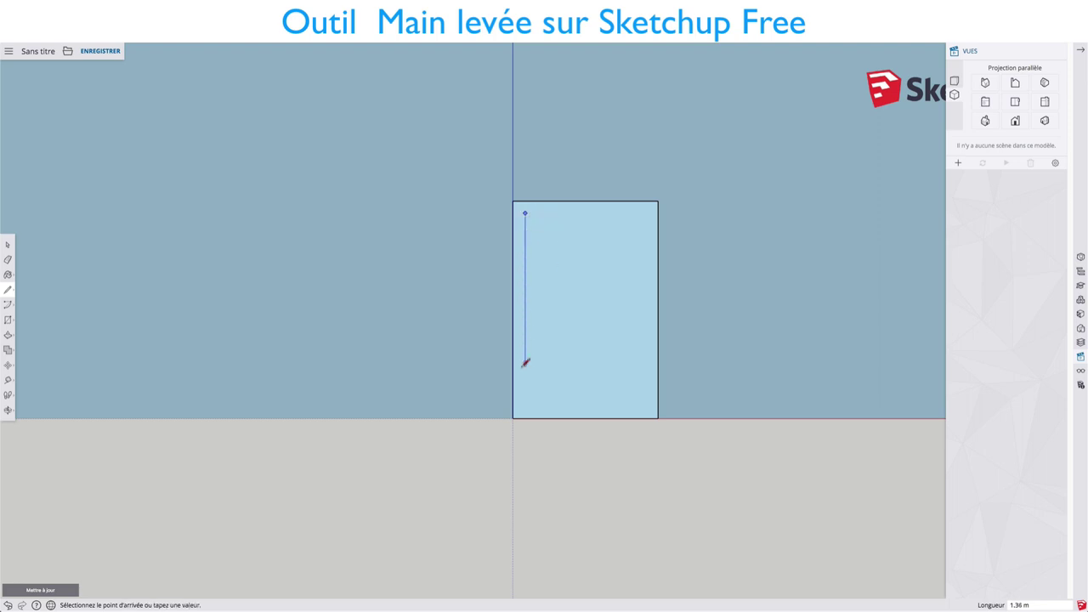
pyautogui.click(525, 404)
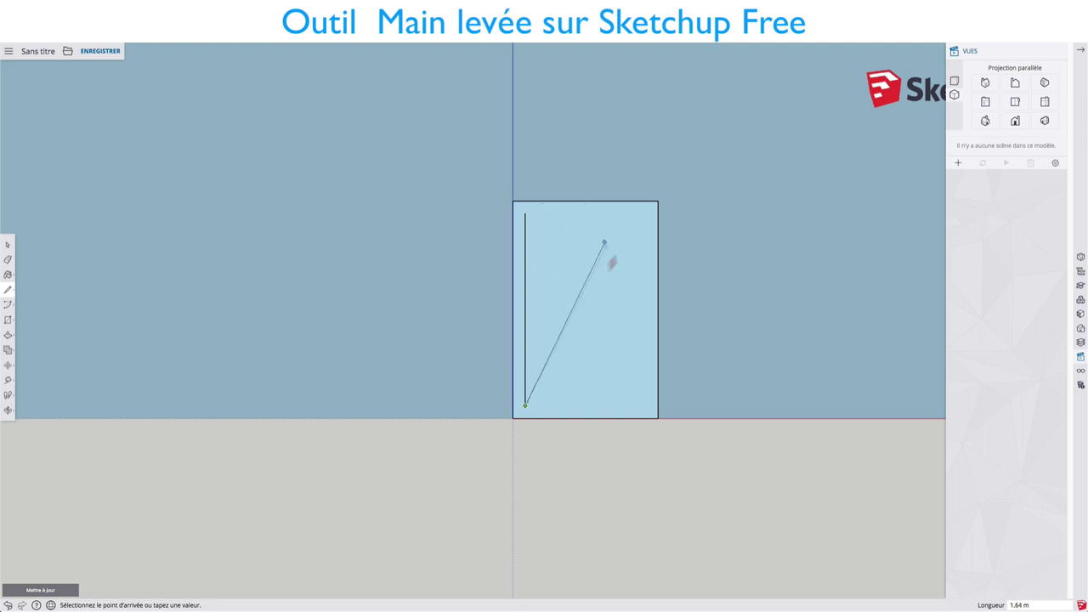
pyautogui.click(646, 404)
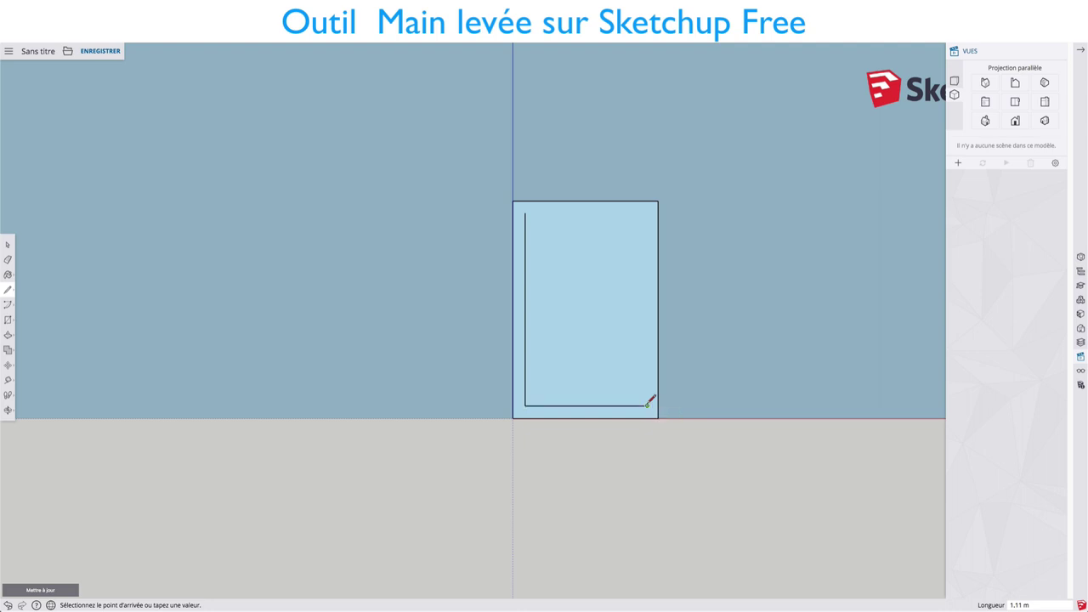
pyautogui.click(646, 212)
pyautogui.click(525, 213)
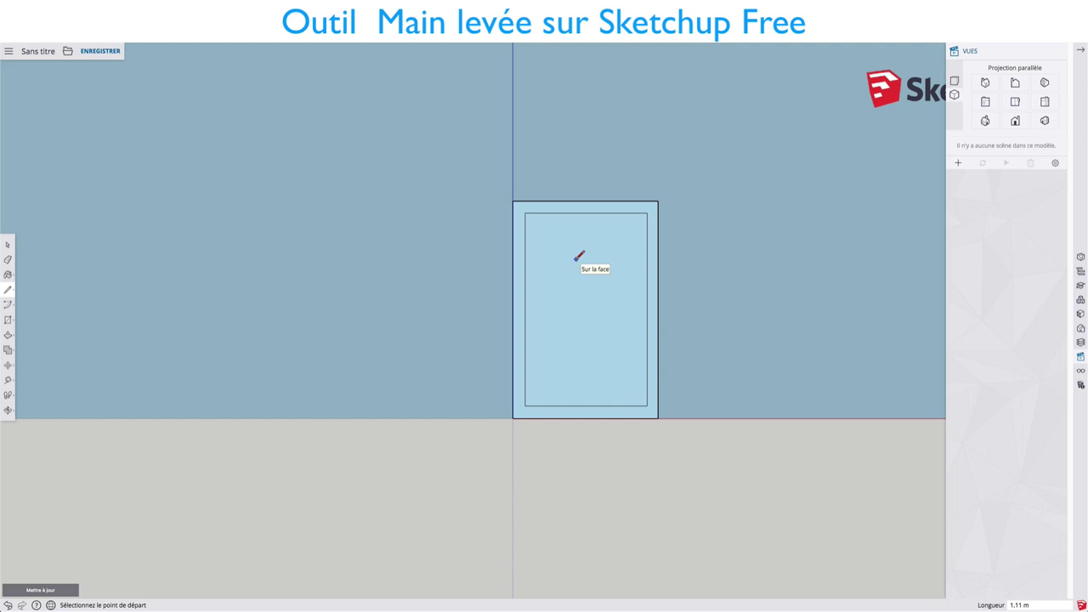
# Step: Draw a small square house near the inner rectangle's top-left corner
pyautogui.press('space')
pyautogui.press('l')
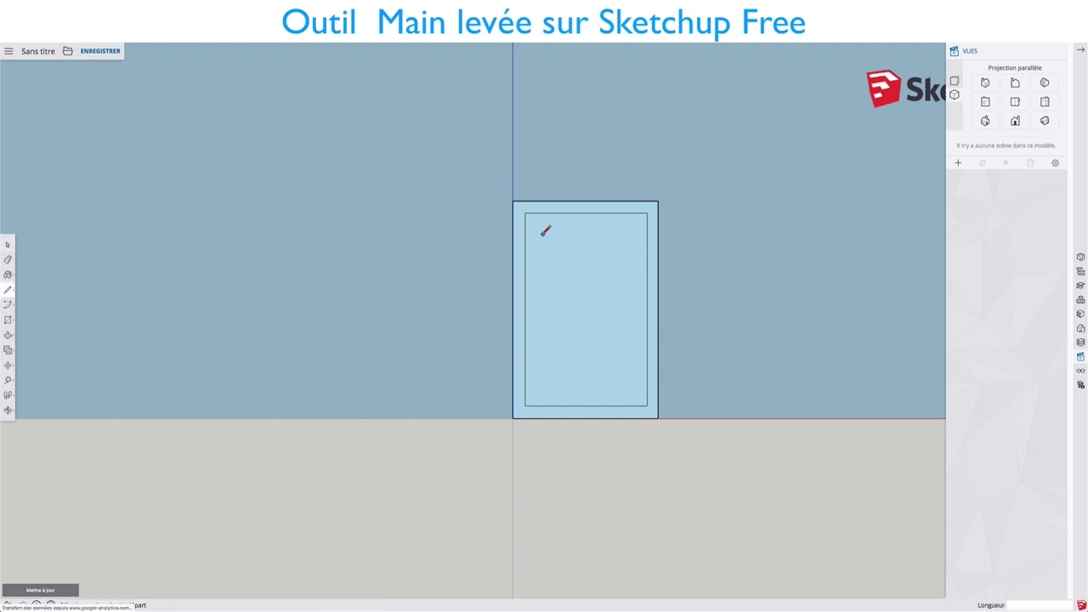
pyautogui.click(536, 246)
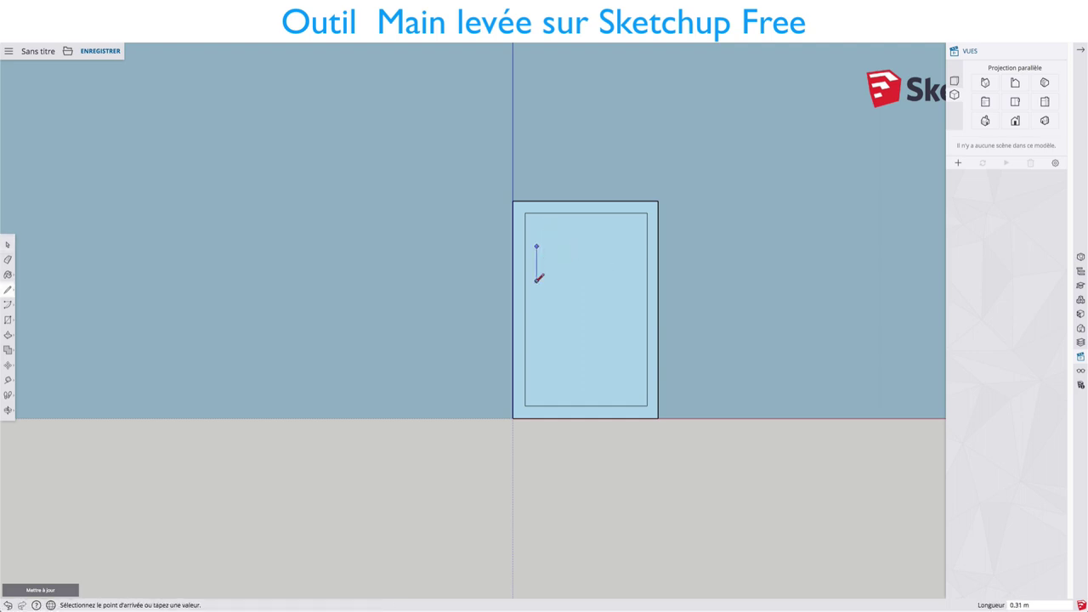
pyautogui.click(536, 286)
pyautogui.click(579, 287)
pyautogui.click(579, 246)
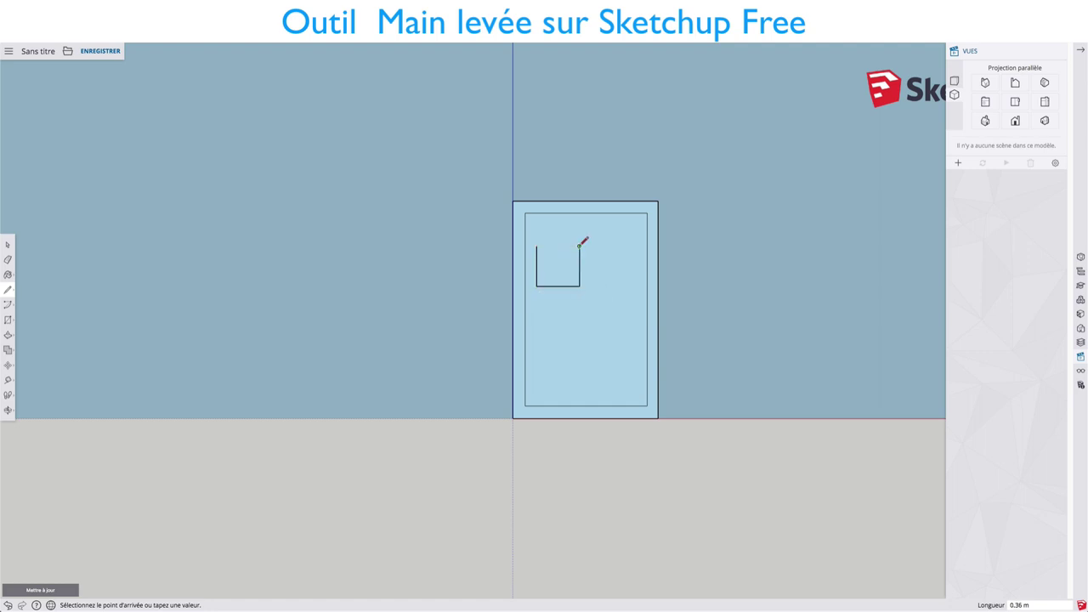
pyautogui.click(537, 247)
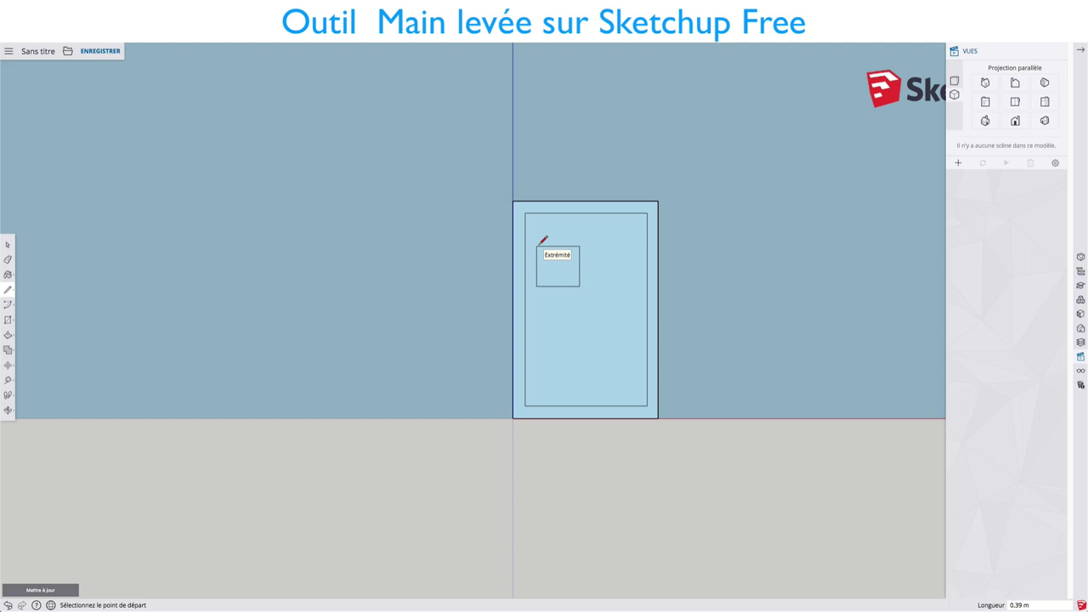
# Step: Add a sloped roof outline on top of the house square
pyautogui.click(536, 247)
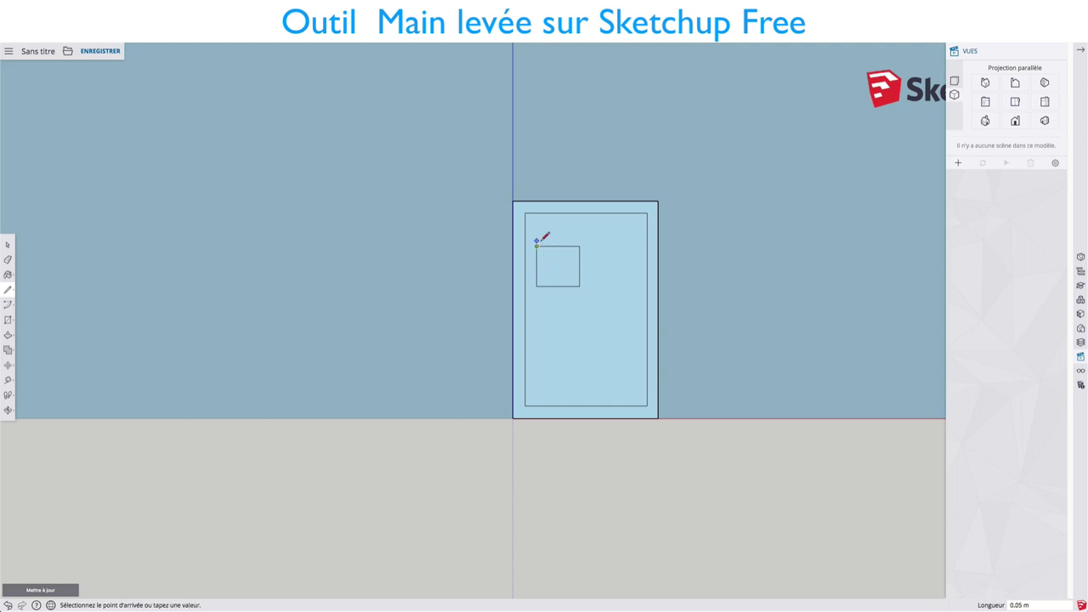
pyautogui.scroll(2, 551, 232)
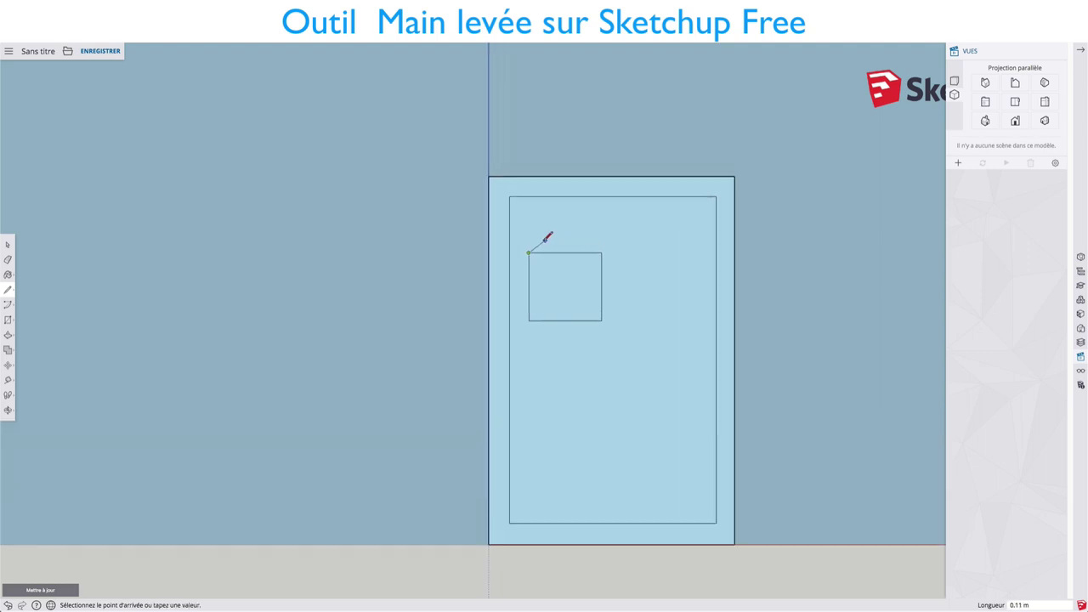
pyautogui.click(541, 243)
pyautogui.click(588, 240)
pyautogui.click(601, 252)
pyautogui.scroll(-2, 591, 244)
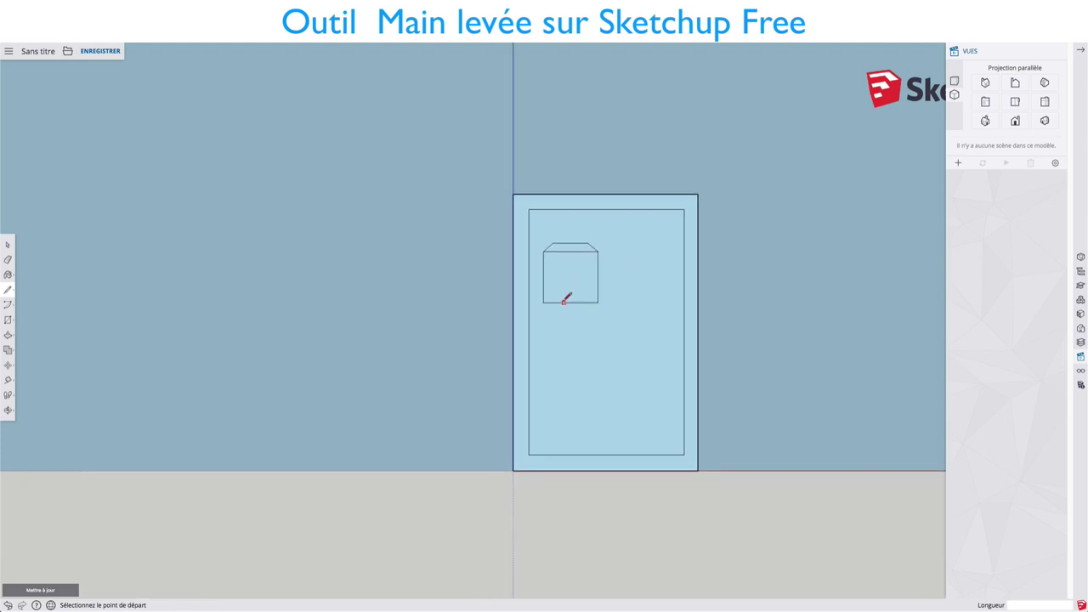
# Step: Draw a door rectangle standing on the house's bottom edge
pyautogui.click(563, 302)
pyautogui.click(564, 280)
pyautogui.click(580, 281)
pyautogui.click(581, 302)
# Step: Draw a small window rectangle inside the house
pyautogui.click(580, 270)
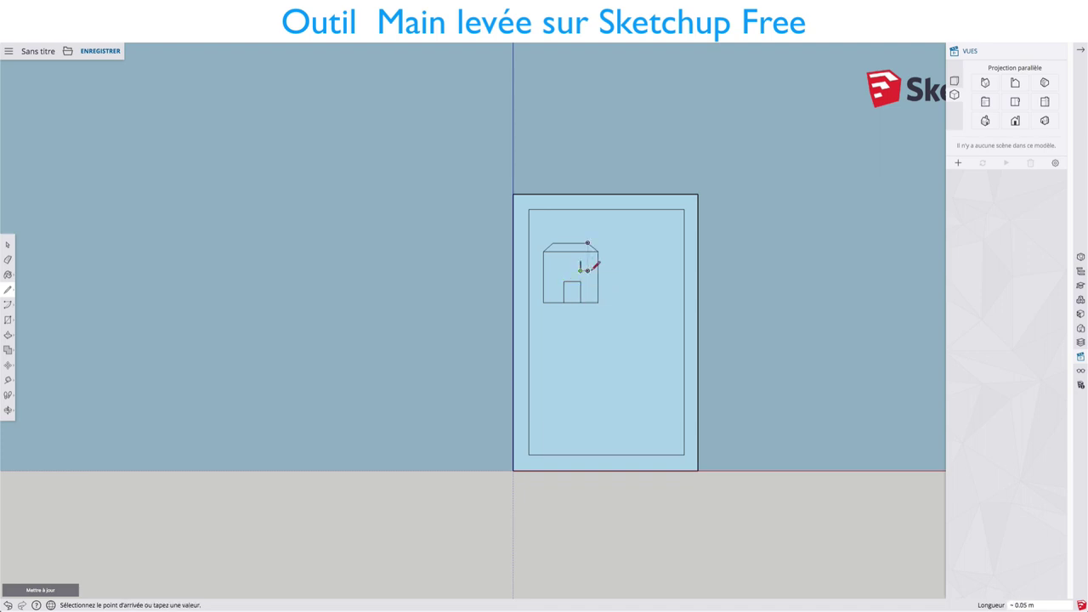
pyautogui.scroll(1, 585, 268)
pyautogui.scroll(2, 592, 270)
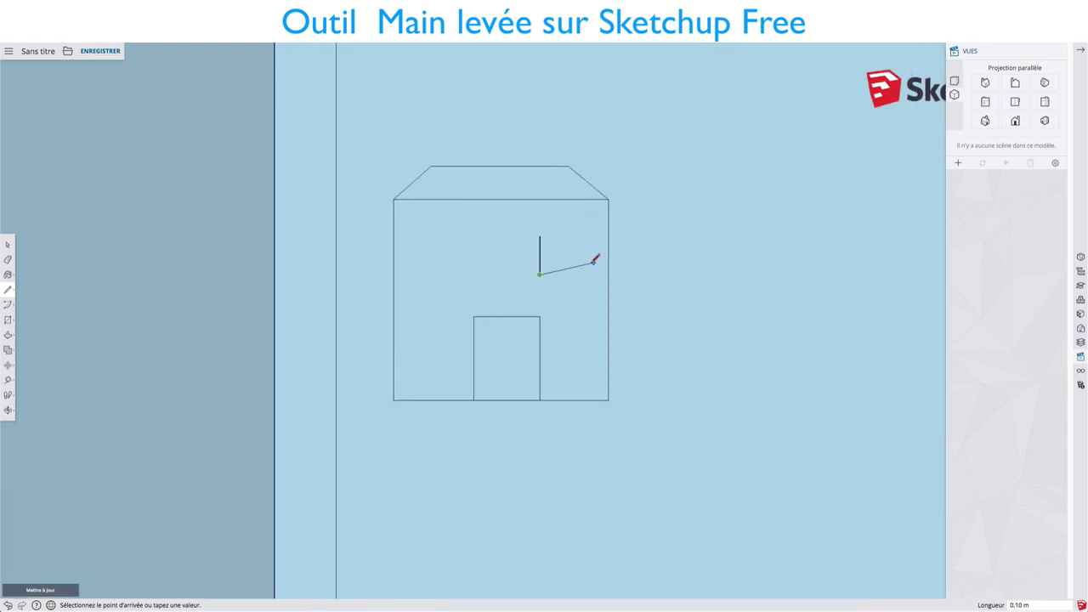
pyautogui.click(589, 274)
pyautogui.click(589, 235)
pyautogui.click(539, 236)
pyautogui.scroll(-2, 590, 243)
pyautogui.scroll(-1, 592, 244)
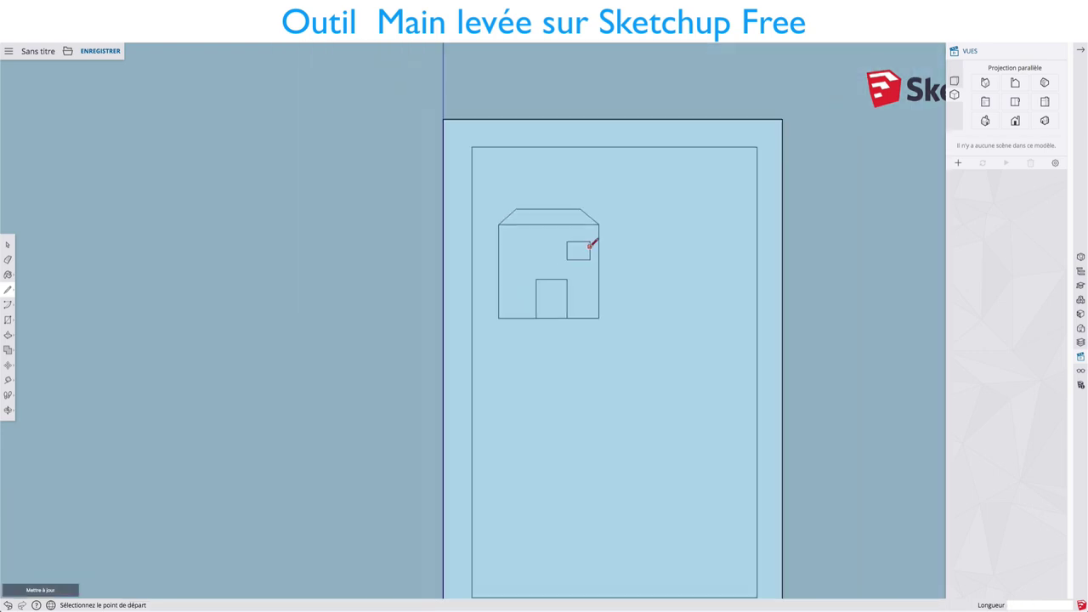
pyautogui.scroll(-1, 586, 246)
pyautogui.scroll(-1, 557, 255)
pyautogui.press('space')
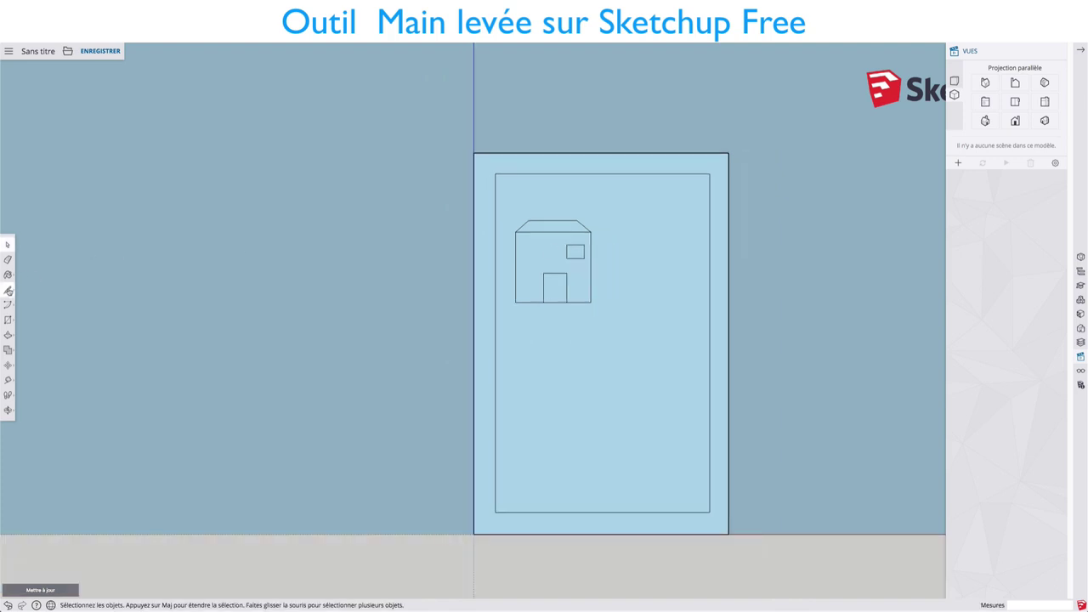
# Step: Freehand-draw both edges of a winding path from the door, plus a wavy hill line right of the house
pyautogui.click(8, 289)
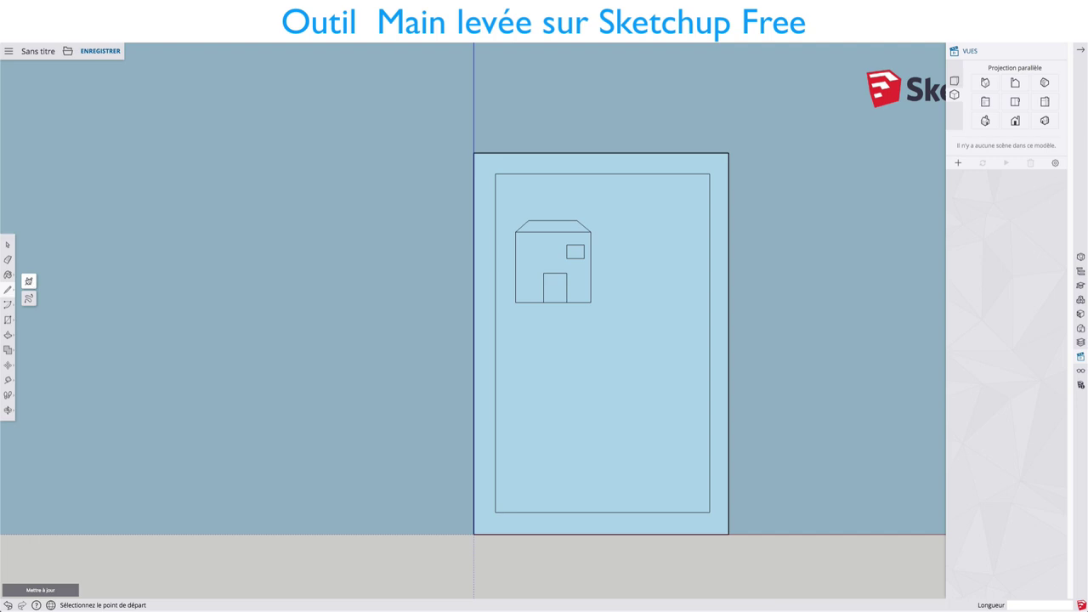
pyautogui.click(28, 297)
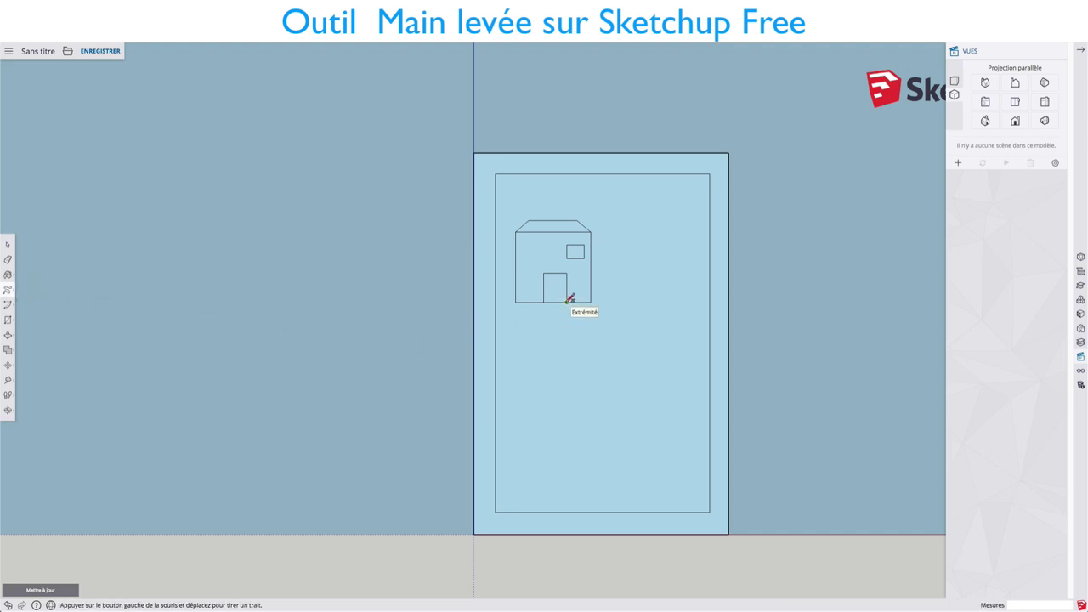
pyautogui.moveTo(567, 301); pyautogui.dragTo(639, 391)
pyautogui.moveTo(668, 417); pyautogui.dragTo(710, 451)
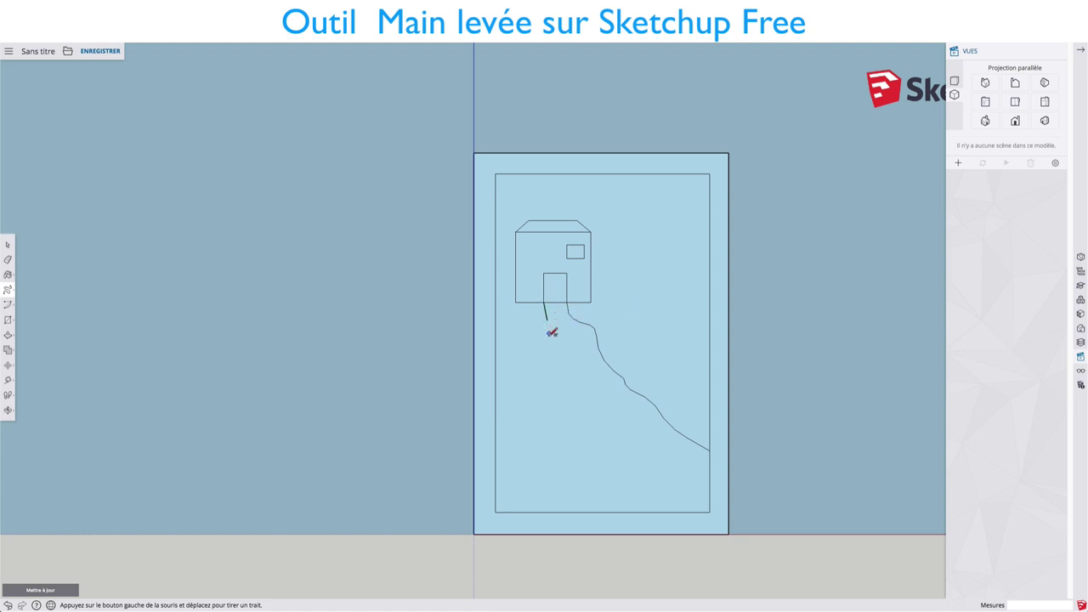
pyautogui.moveTo(553, 331); pyautogui.dragTo(593, 399)
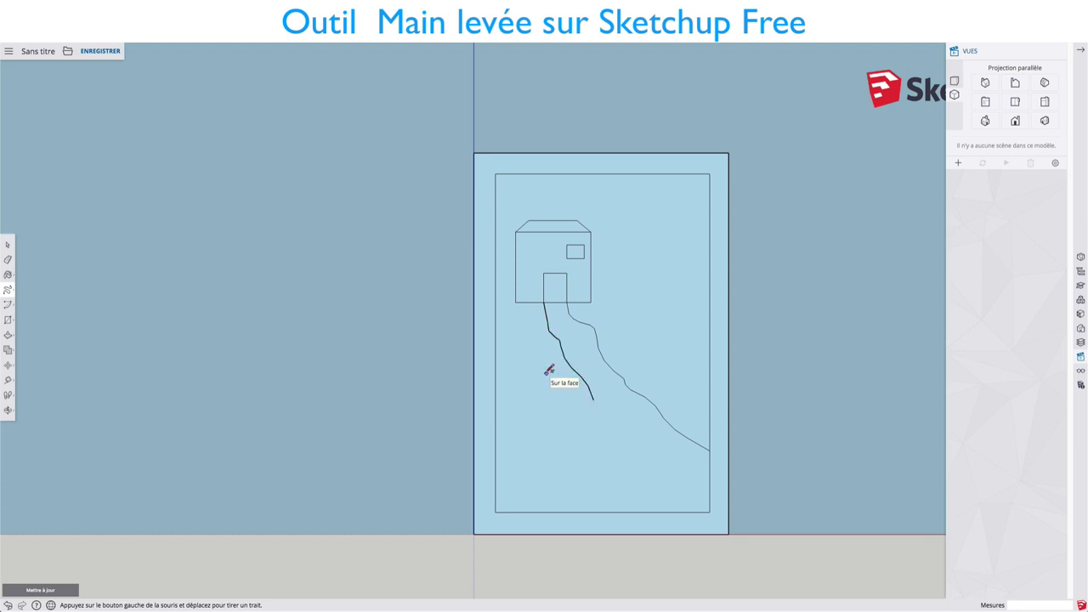
pyautogui.hotkey('ctrl', 'z')
pyautogui.hotkey('ctrl', 'z')
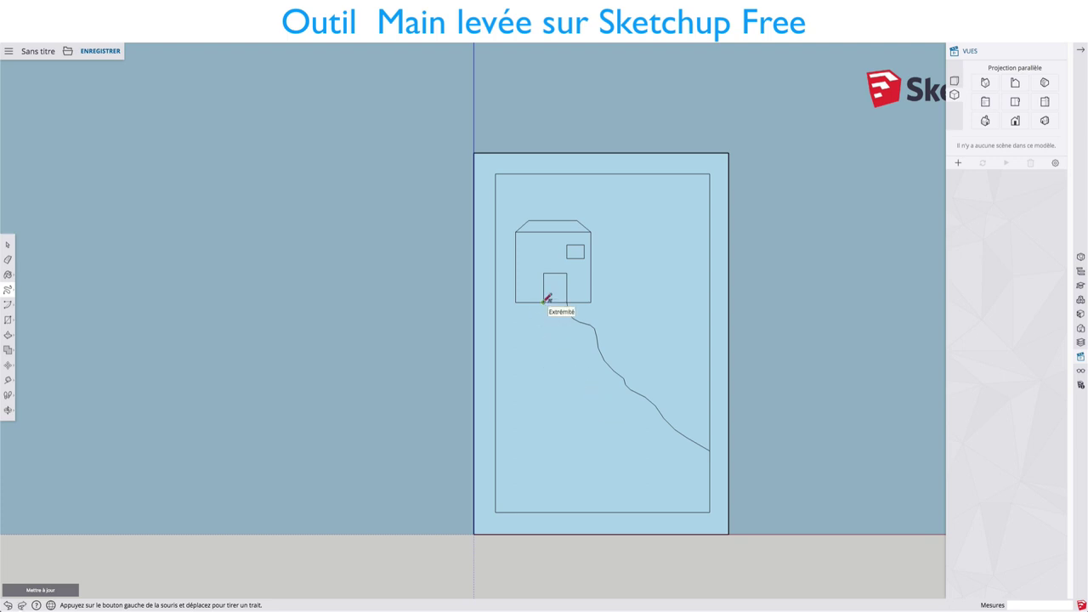
pyautogui.moveTo(545, 304)
pyautogui.mouseDown()
pyautogui.moveTo(583, 377)
pyautogui.moveTo(711, 480)
pyautogui.mouseUp()
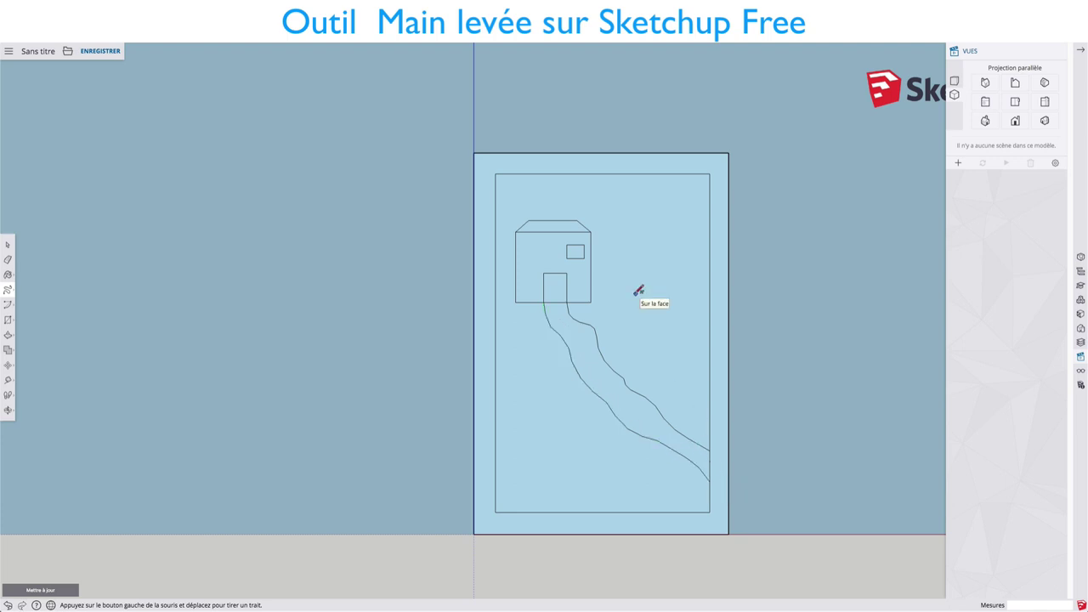
pyautogui.moveTo(597, 263); pyautogui.dragTo(711, 277)
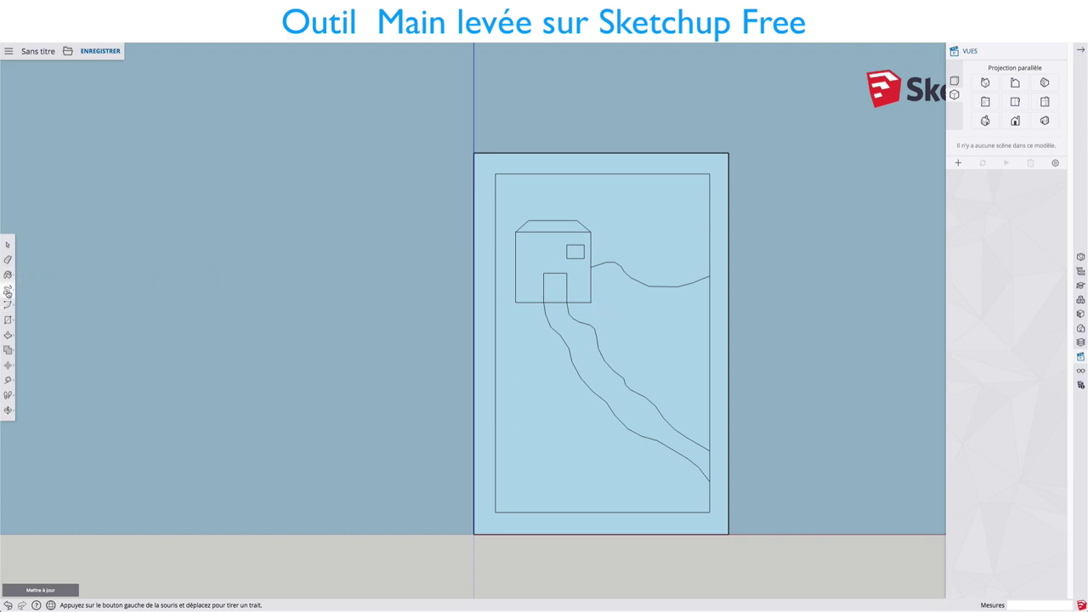
pyautogui.click(31, 282)
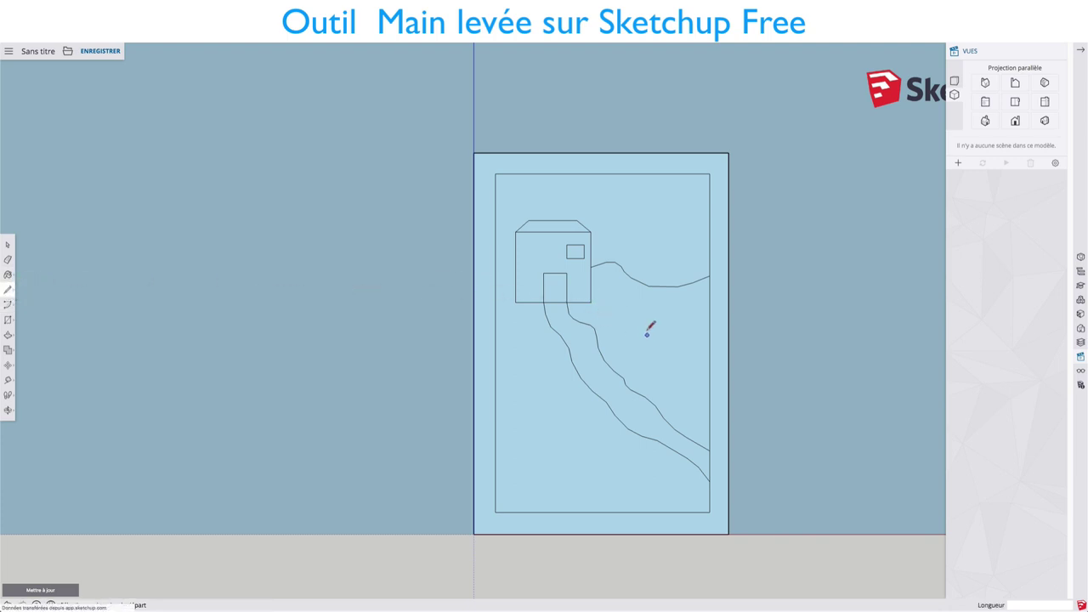
# Step: Draw the horizon line from both house base corners out to the borders
pyautogui.click(591, 301)
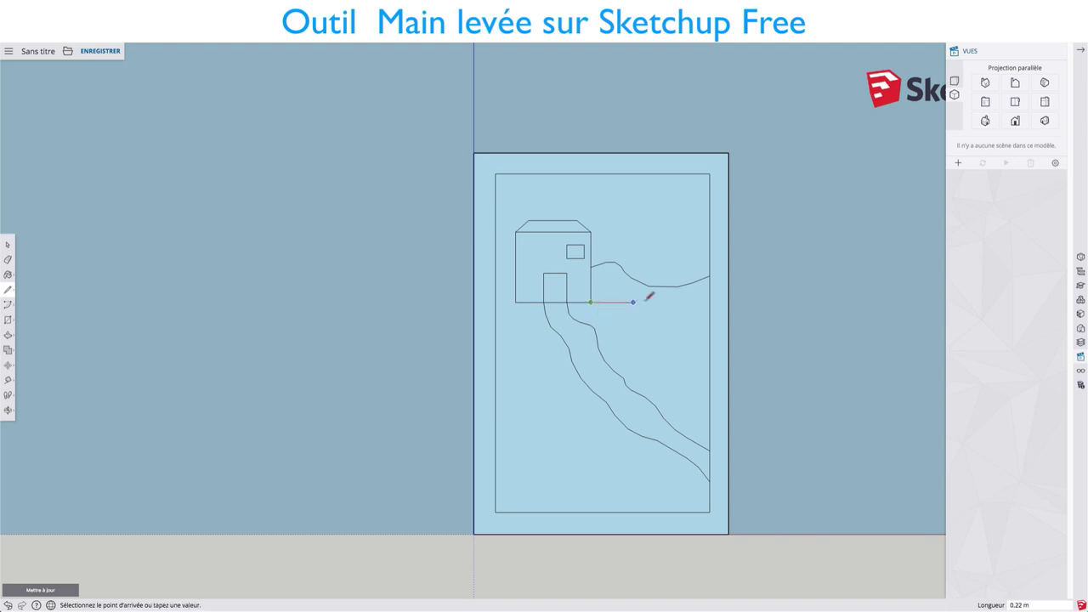
pyautogui.click(708, 301)
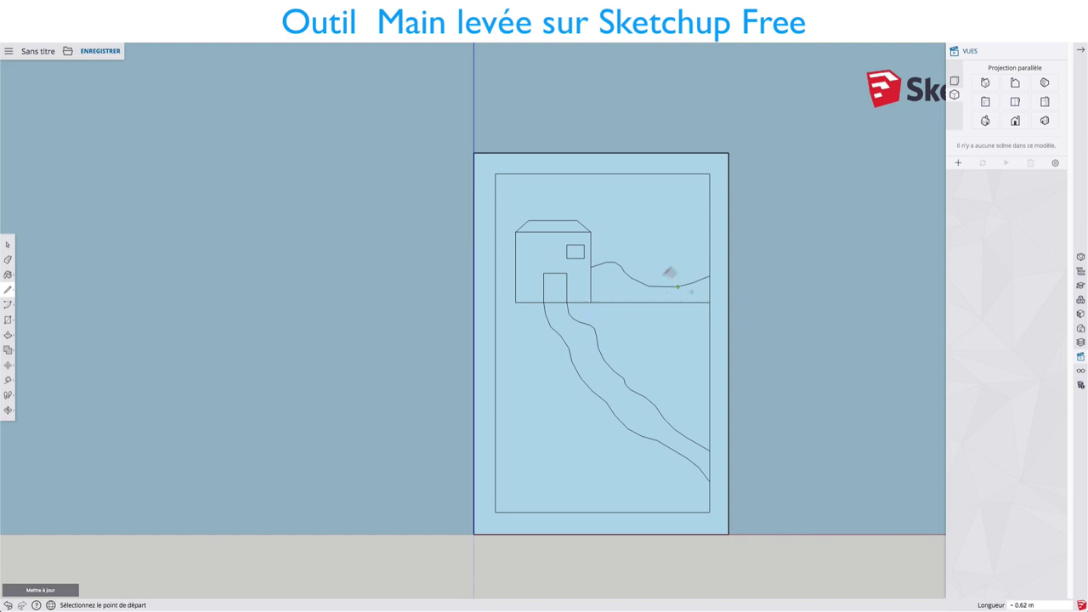
pyautogui.click(515, 301)
pyautogui.click(495, 302)
# Step: Freehand-sketch hill outlines to the right and left of the house
pyautogui.click(9, 292)
pyautogui.click(26, 297)
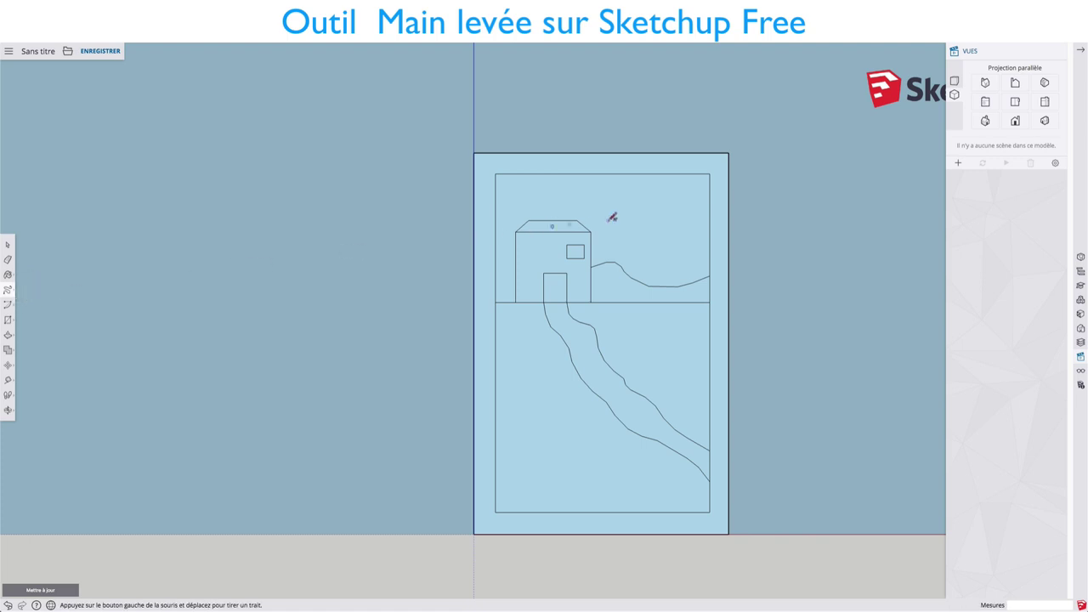
pyautogui.moveTo(609, 256)
pyautogui.mouseDown()
pyautogui.moveTo(678, 284)
pyautogui.moveTo(711, 238)
pyautogui.mouseUp()
pyautogui.moveTo(498, 274); pyautogui.dragTo(515, 268)
# Step: Sketch a closed pond shape in the lower left, undoing a stray curve
pyautogui.moveTo(518, 391); pyautogui.dragTo(574, 426)
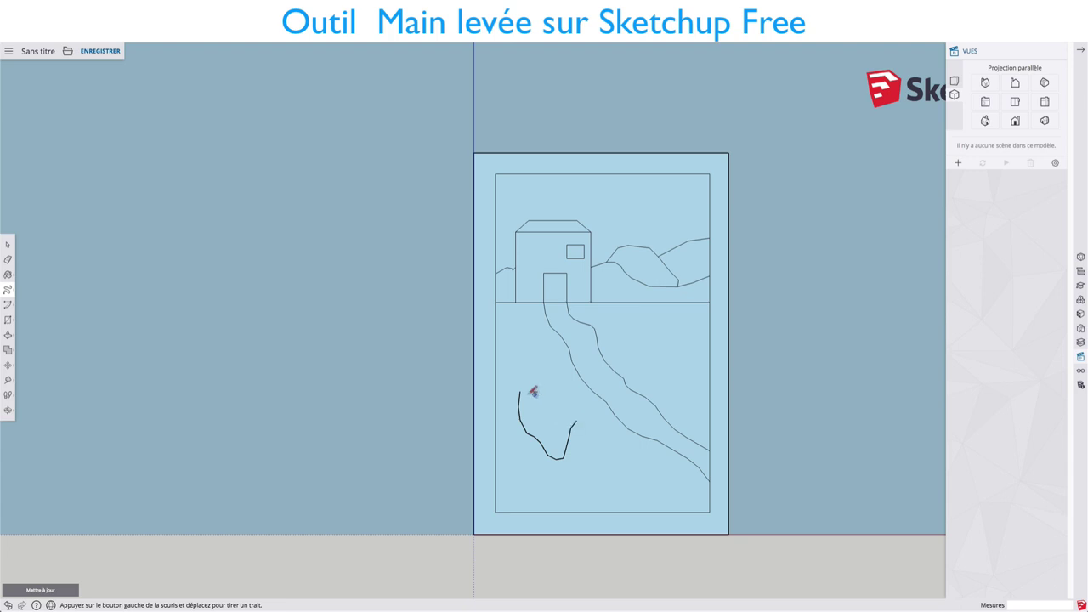
pyautogui.moveTo(520, 391)
pyautogui.mouseDown()
pyautogui.moveTo(567, 403)
pyautogui.moveTo(575, 424)
pyautogui.mouseUp()
pyautogui.moveTo(516, 344); pyautogui.dragTo(530, 368)
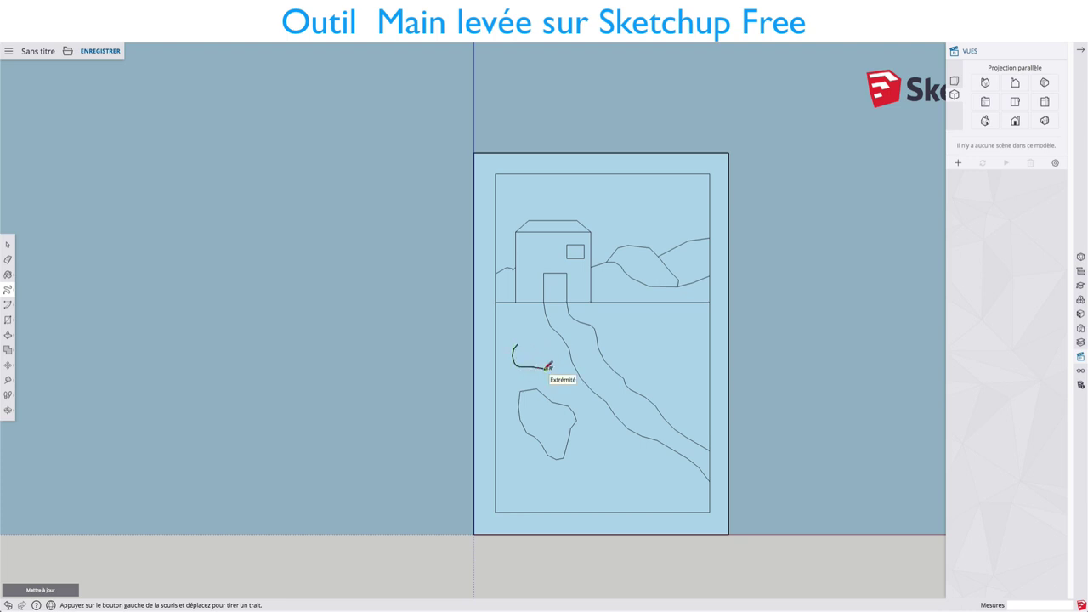
pyautogui.hotkey('ctrl', 'z')
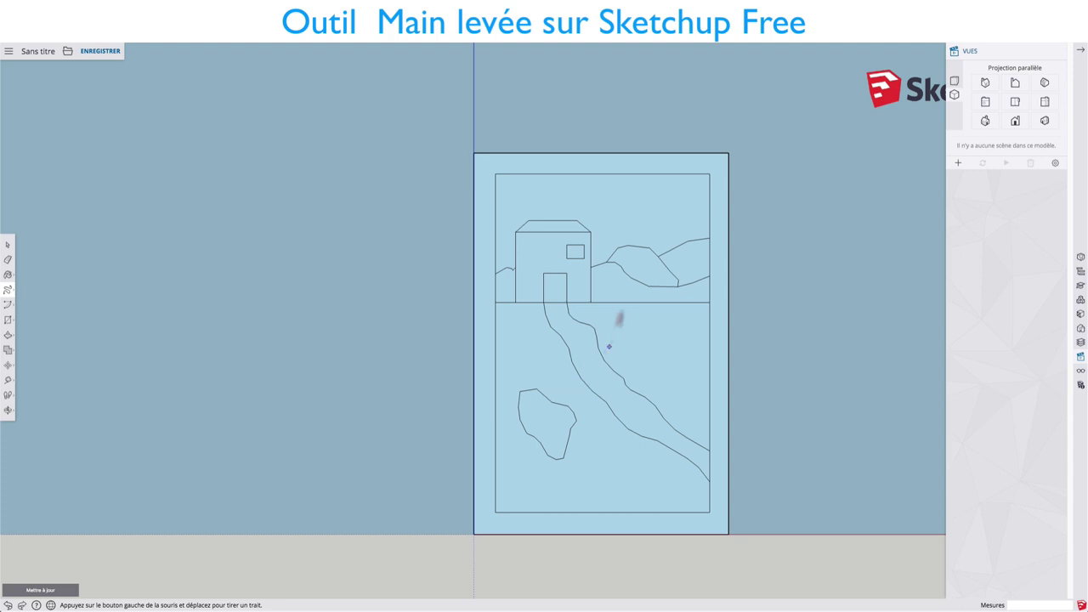
# Step: Select the whole drawing, reverse its faces to white, and start the Paint Bucket
pyautogui.scroll(-2, 586, 313)
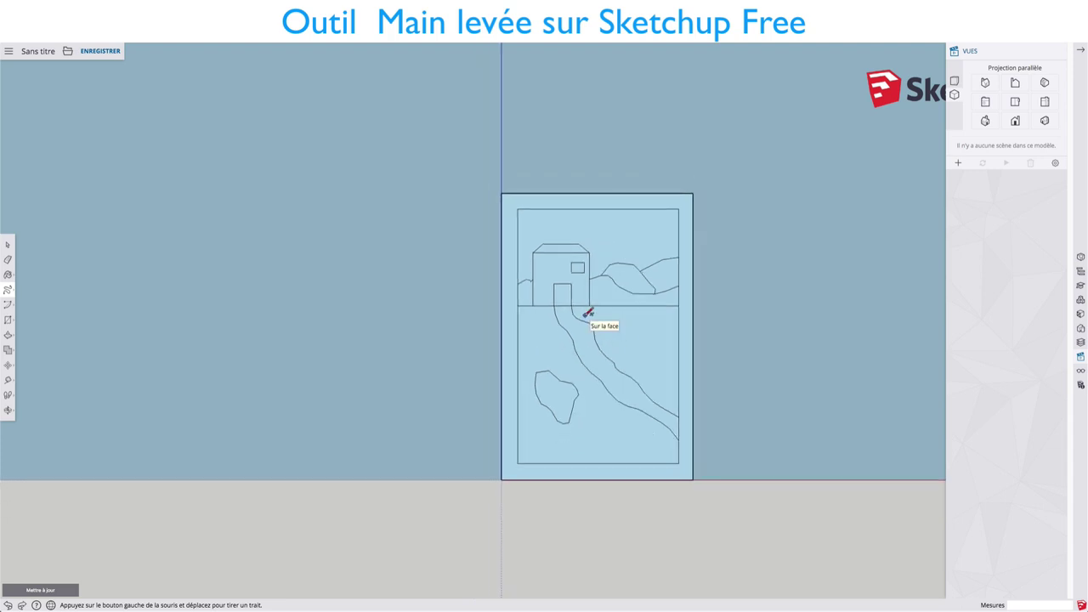
pyautogui.press('space')
pyautogui.moveTo(466, 153); pyautogui.dragTo(760, 519)
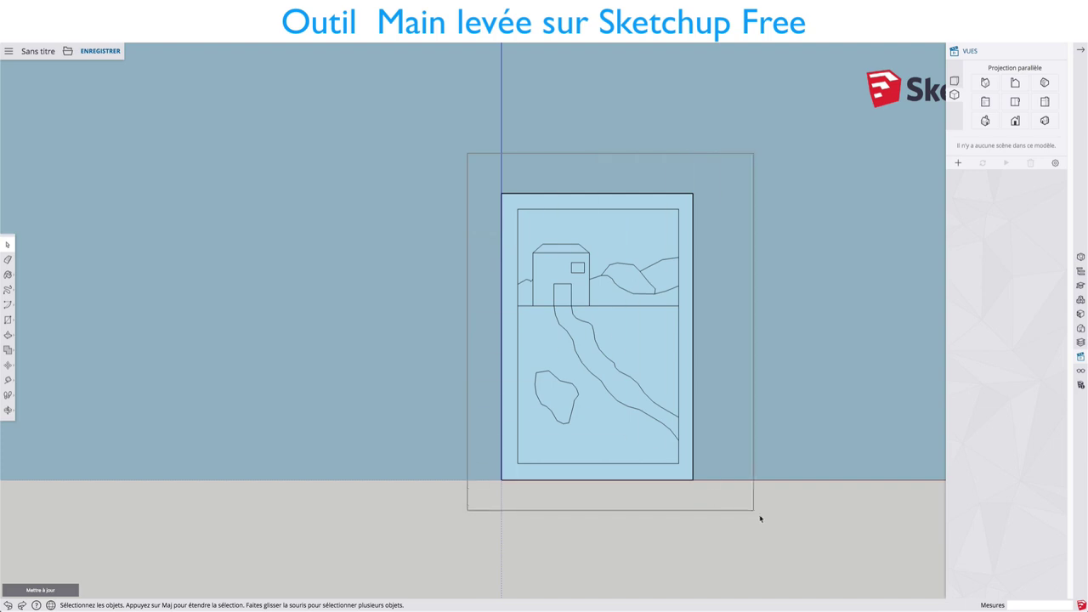
pyautogui.rightClick(629, 340)
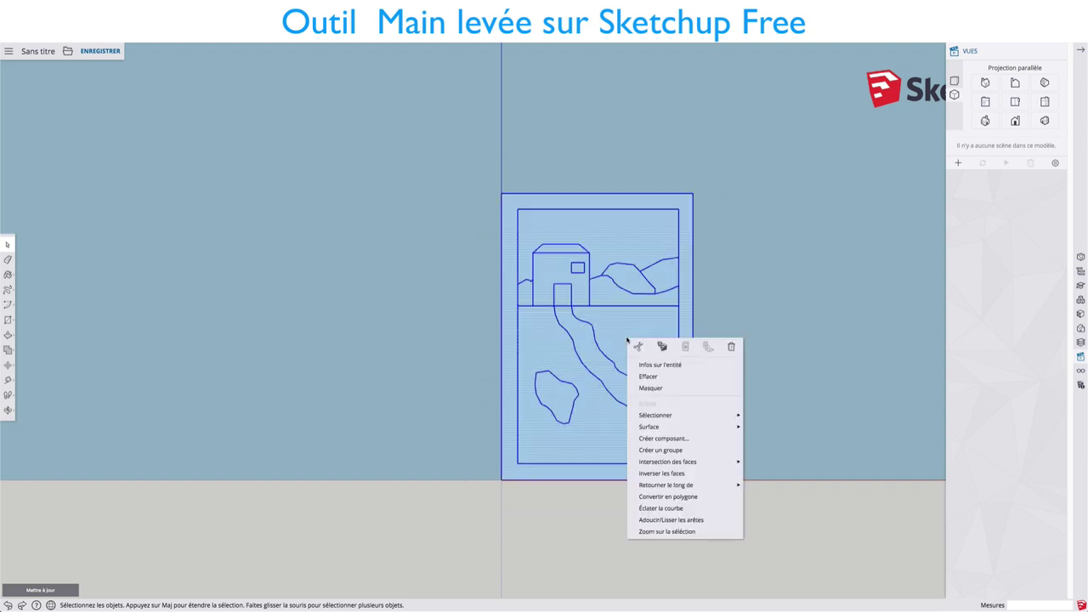
pyautogui.click(660, 474)
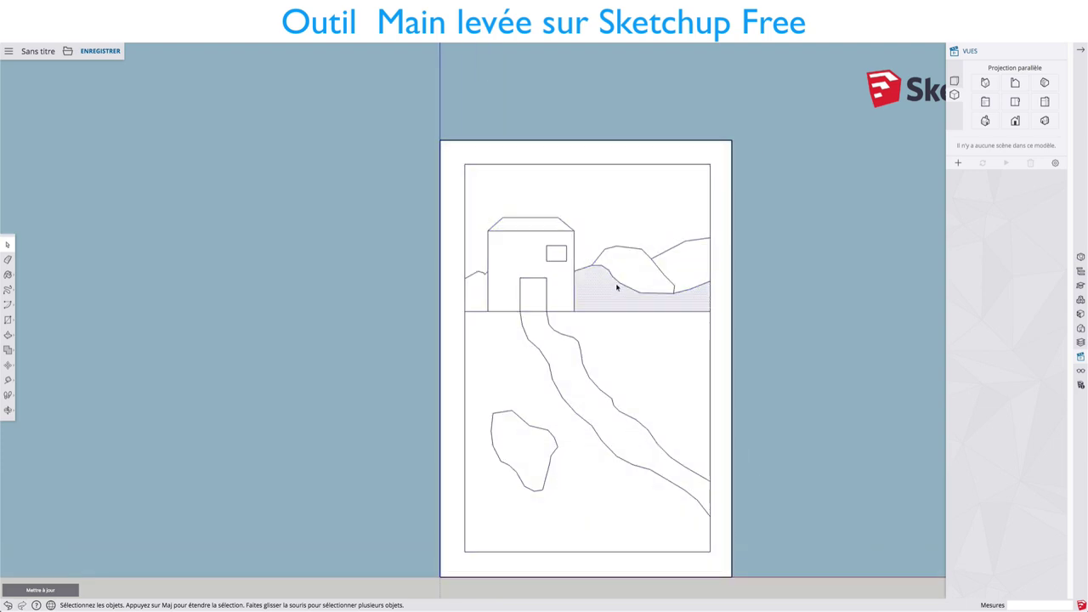
pyautogui.press('b')
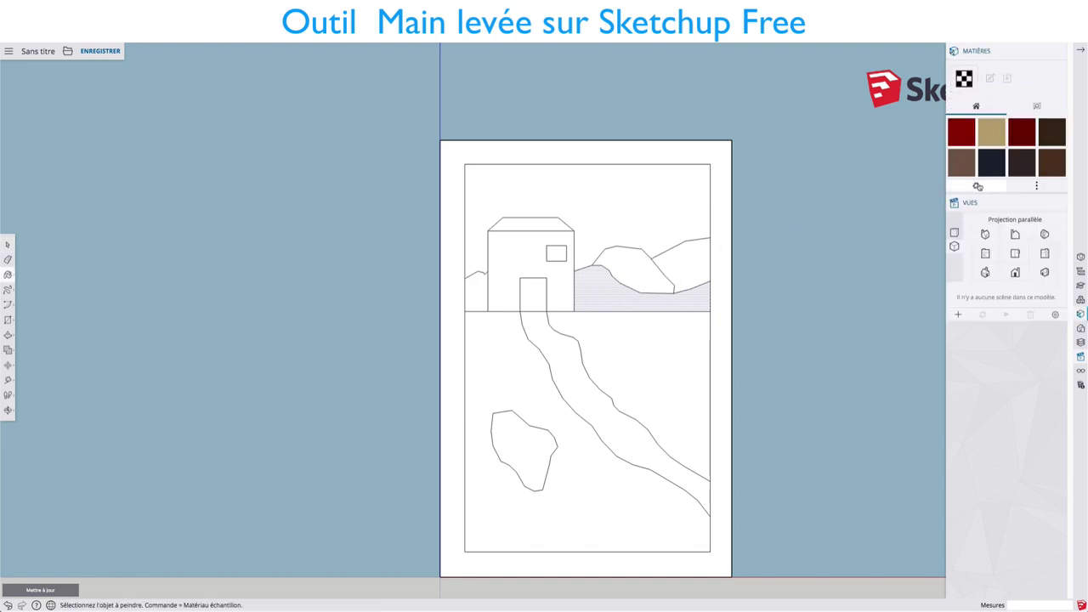
pyautogui.click(1036, 107)
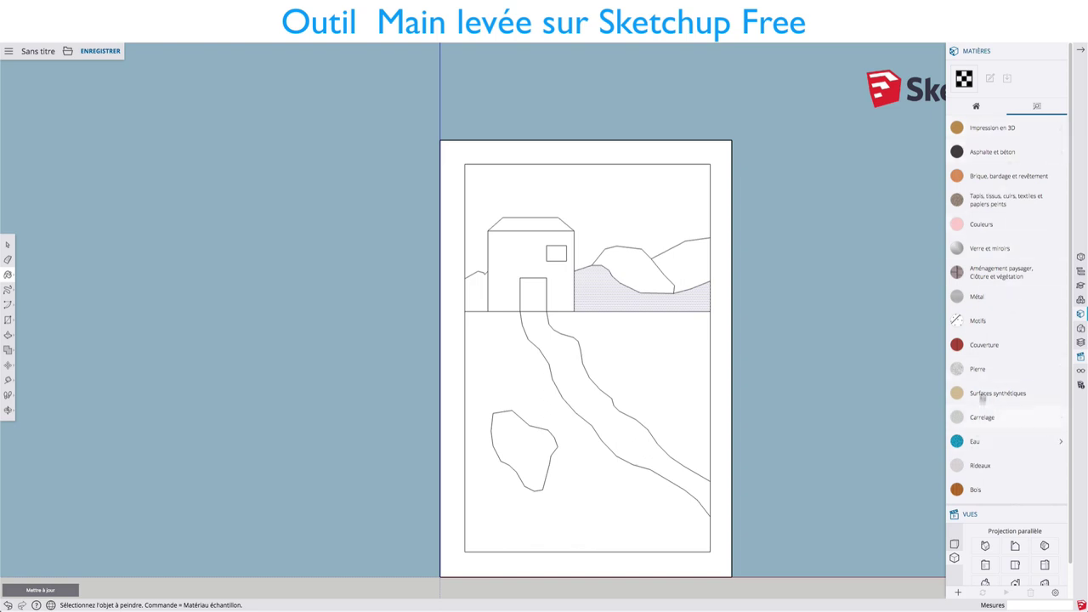
pyautogui.click(979, 226)
pyautogui.scroll(-2, 982, 332)
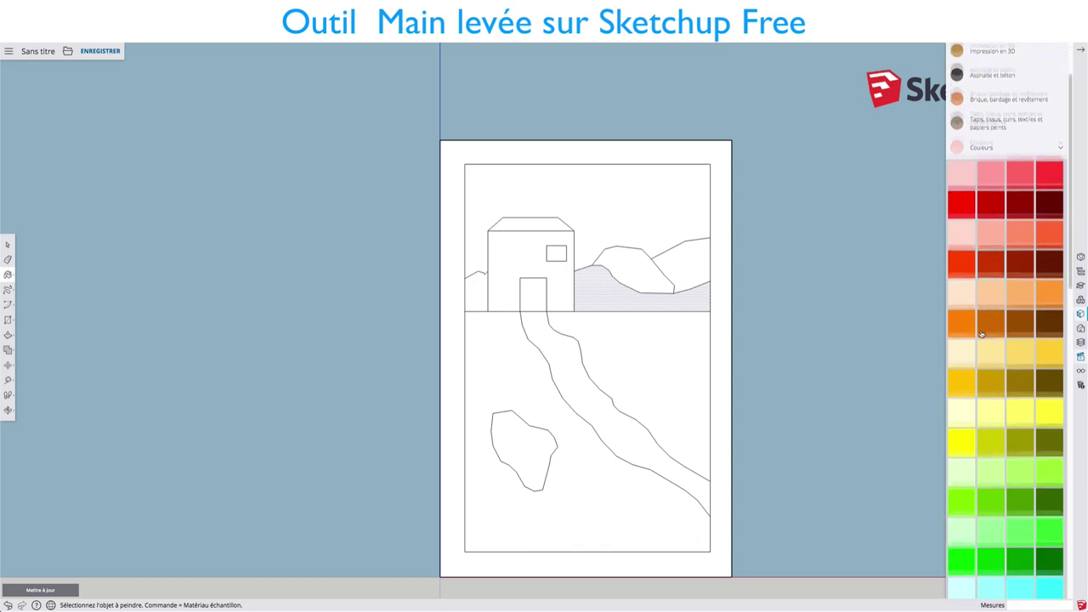
pyautogui.scroll(2, 981, 334)
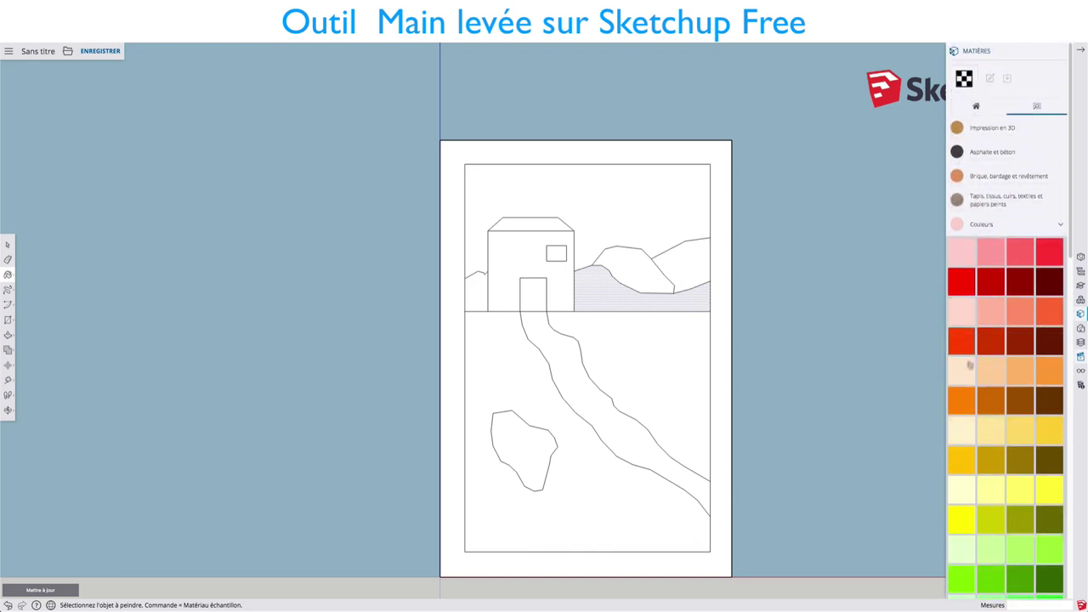
pyautogui.scroll(-7, 969, 363)
pyautogui.scroll(-8, 986, 357)
pyautogui.scroll(-7, 999, 355)
pyautogui.scroll(5, 996, 353)
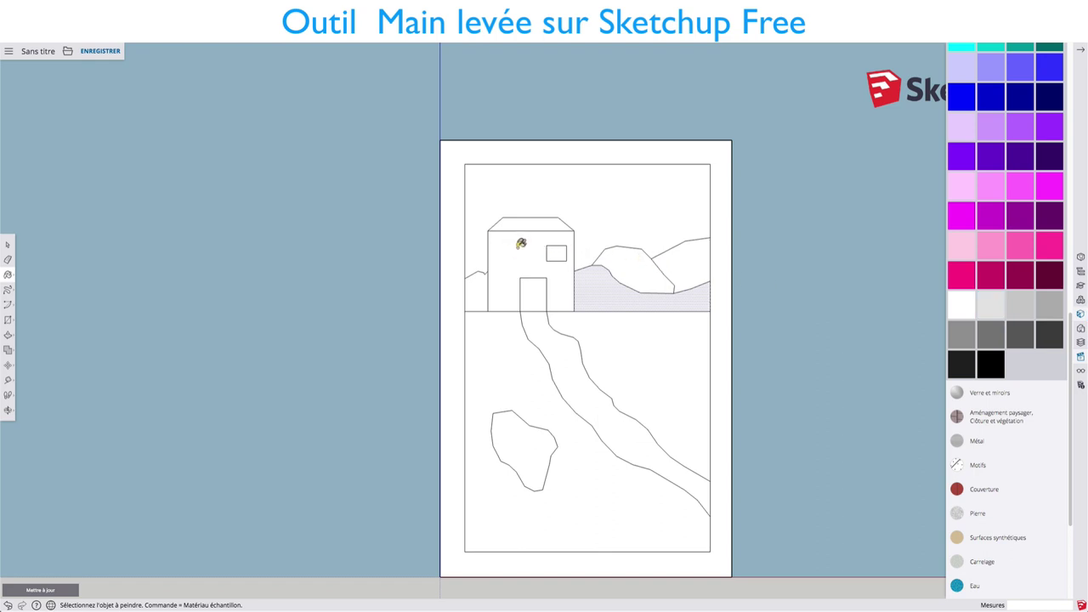
pyautogui.press('space')
# Step: Paint the hill behind the house light pink and the house front light grey
pyautogui.click(991, 306)
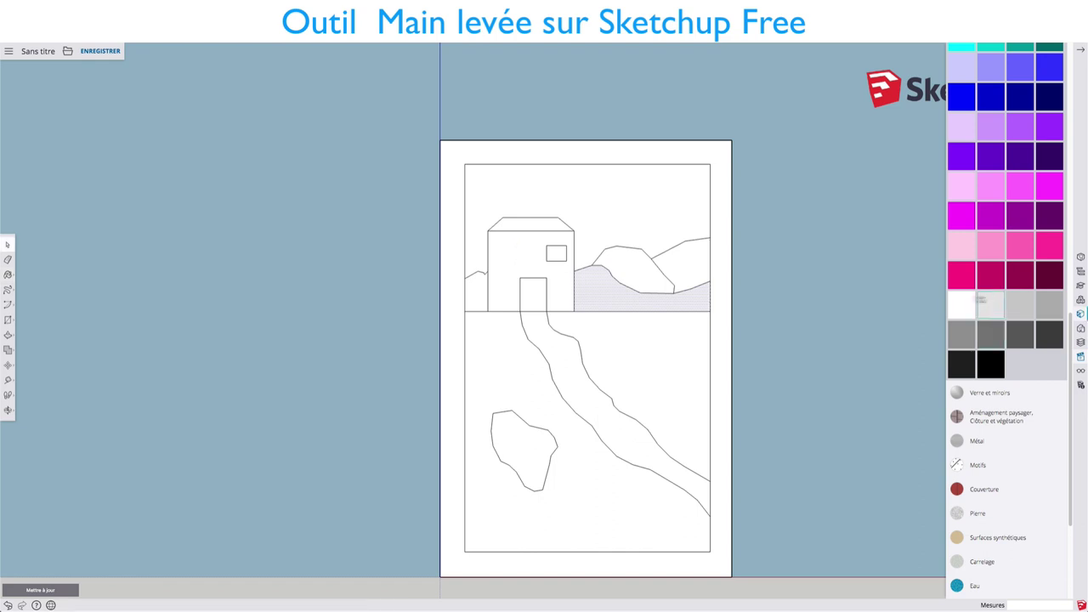
pyautogui.press('space')
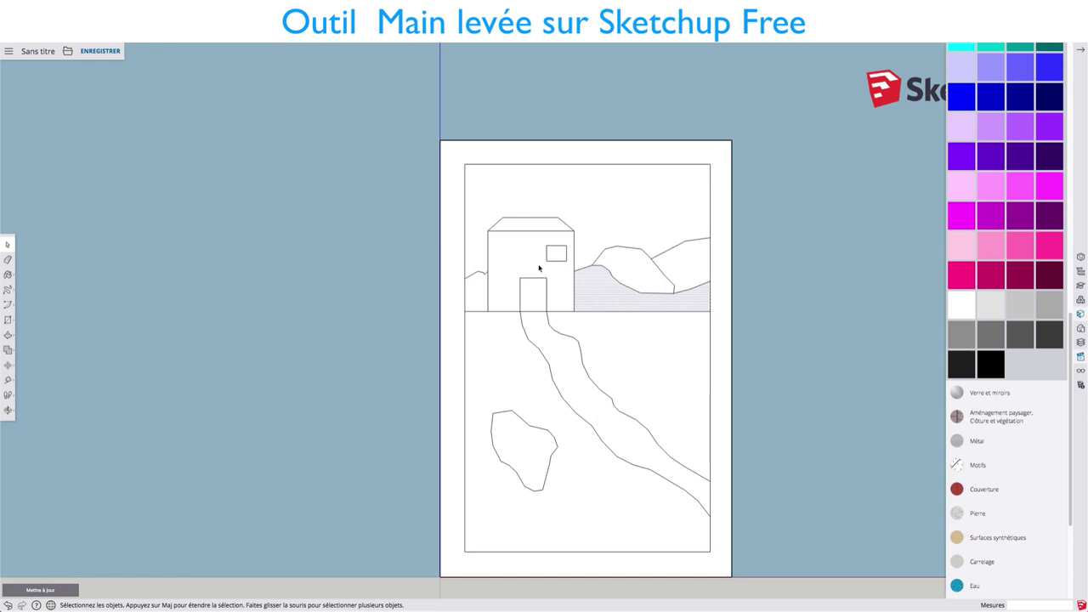
pyautogui.click(969, 243)
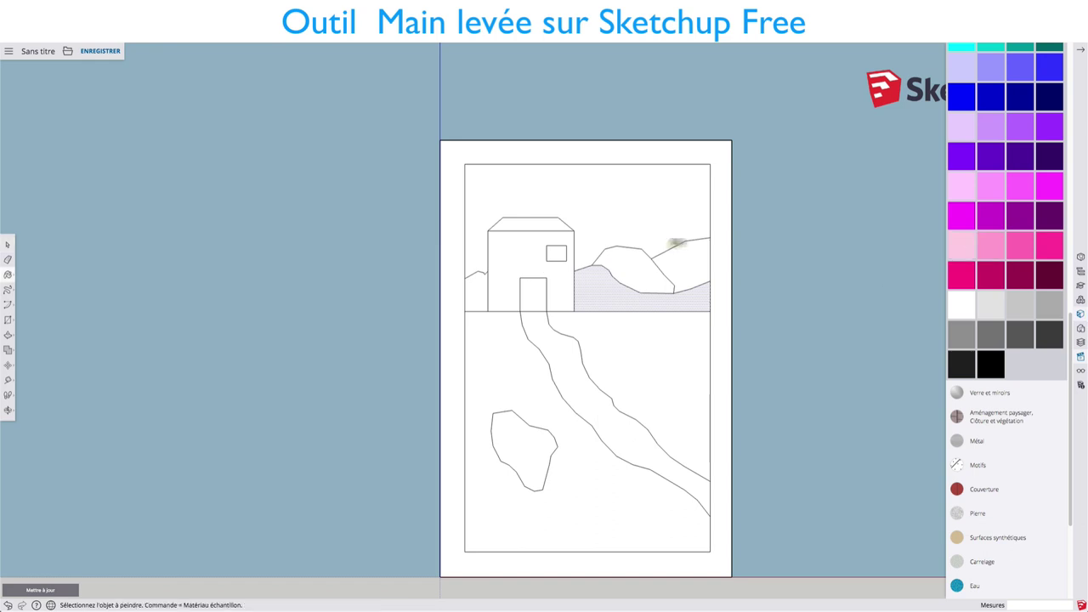
pyautogui.click(629, 253)
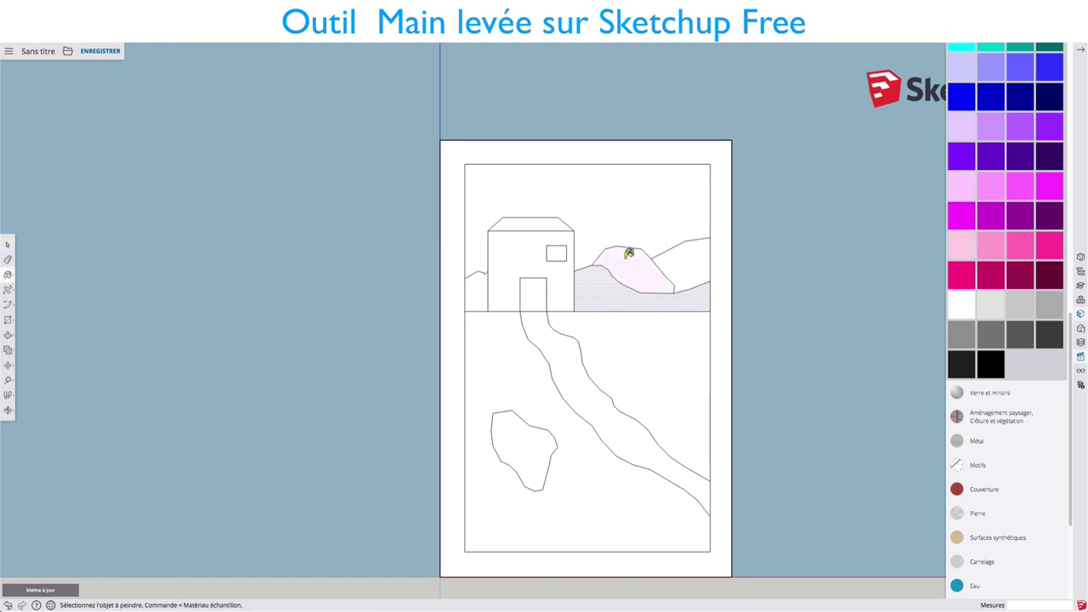
pyautogui.press('space')
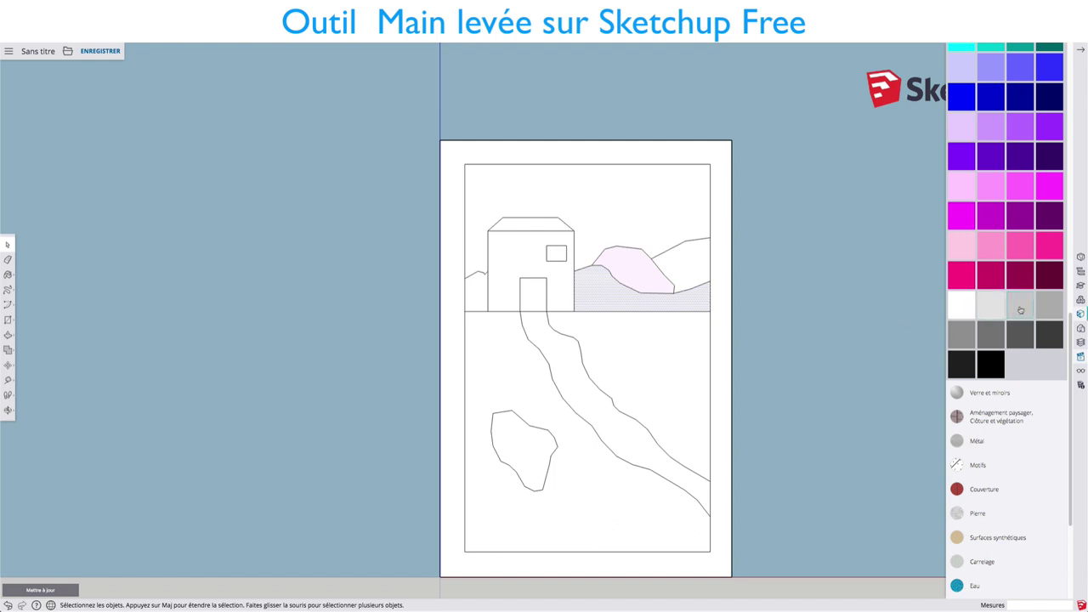
pyautogui.click(1052, 304)
pyautogui.click(543, 263)
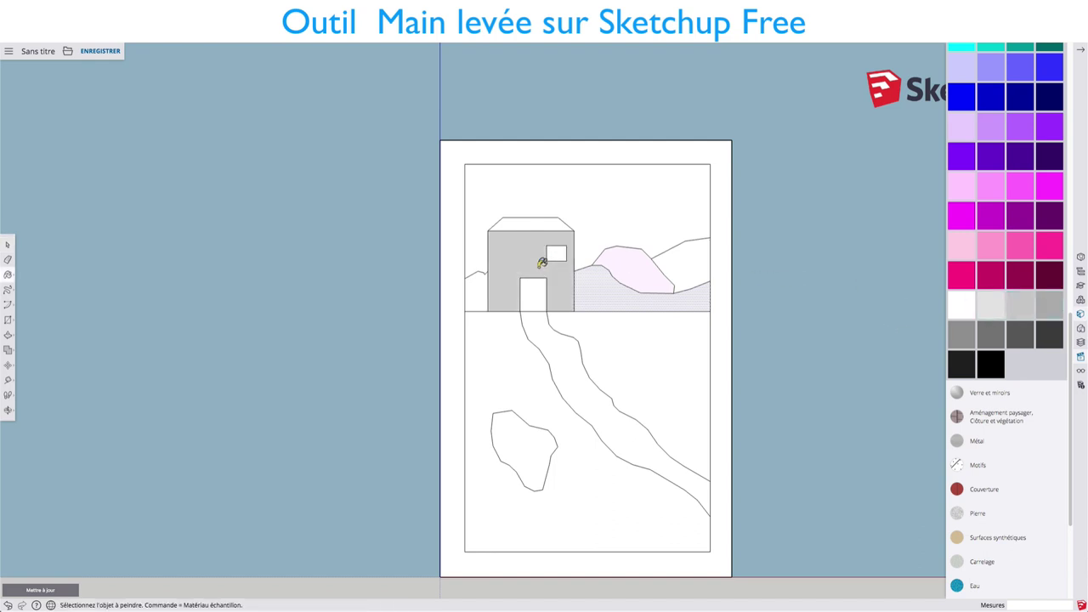
pyautogui.press('space')
# Step: Paint the house roof dark red
pyautogui.scroll(10, 1003, 229)
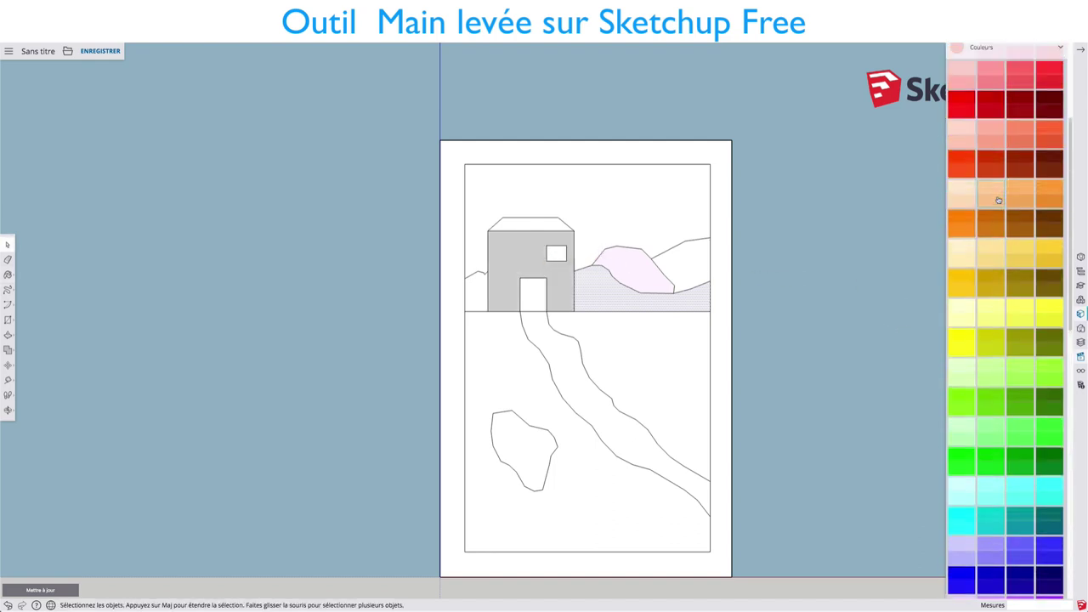
pyautogui.scroll(5, 1003, 229)
pyautogui.click(1023, 198)
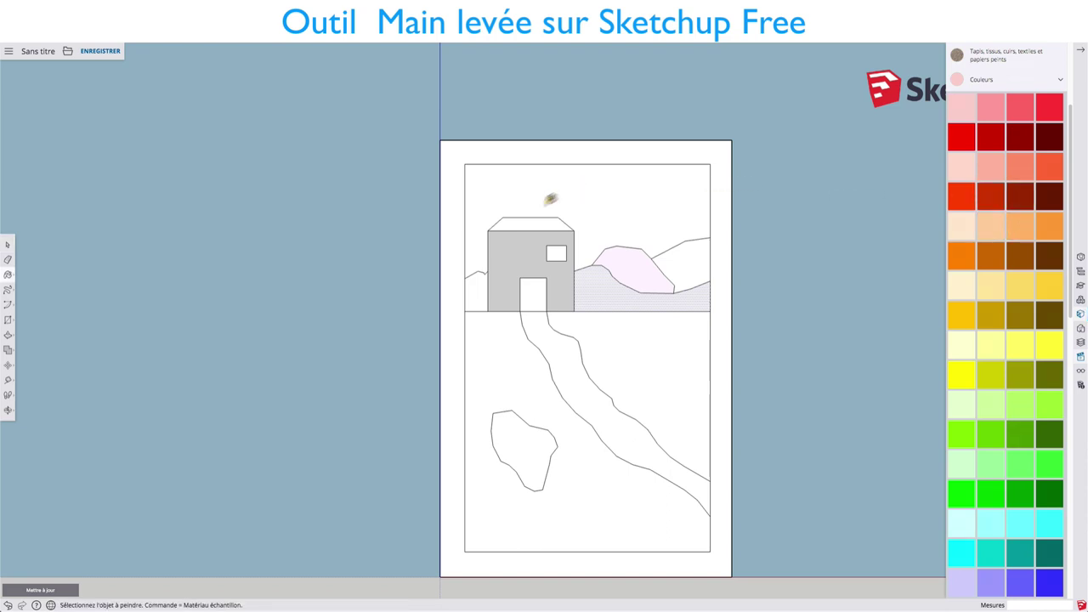
pyautogui.click(530, 220)
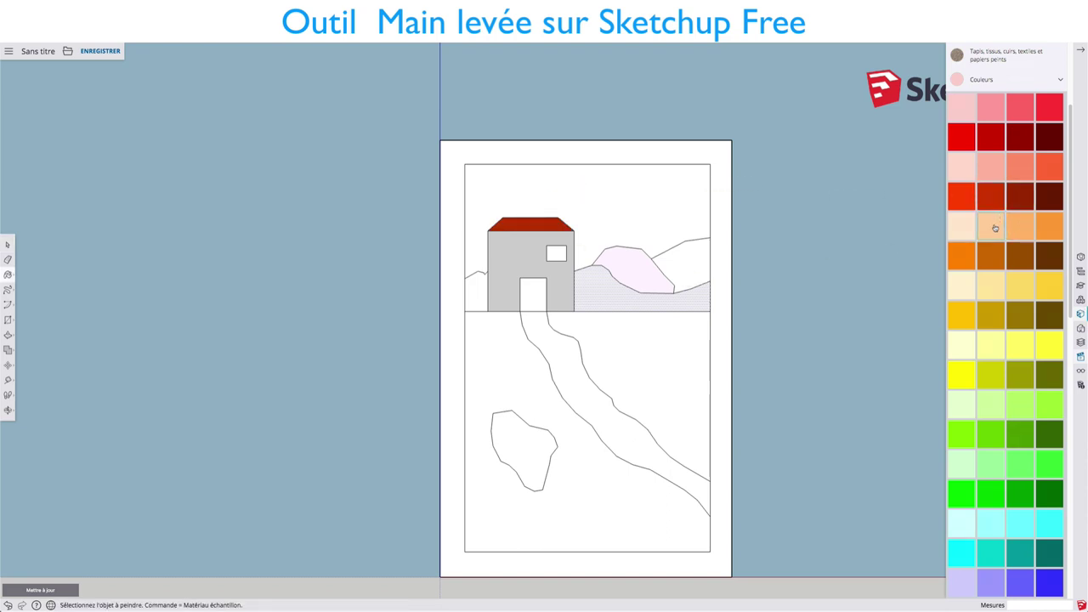
# Step: Fill the middle, right and left hills and the slope pale yellow
pyautogui.click(995, 227)
pyautogui.click(639, 271)
pyautogui.click(605, 287)
pyautogui.click(680, 257)
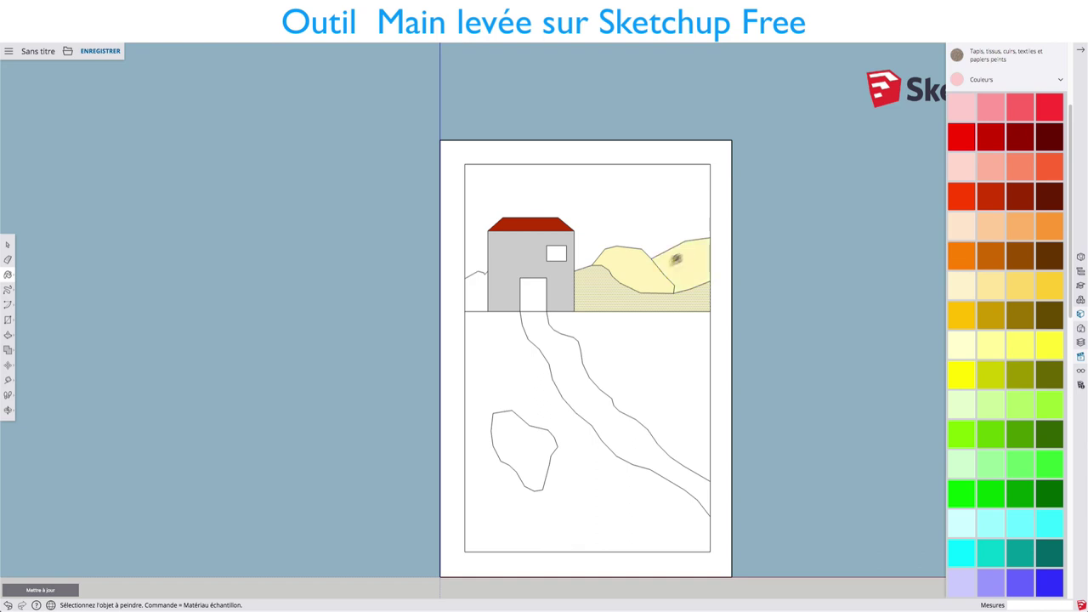
pyautogui.click(477, 289)
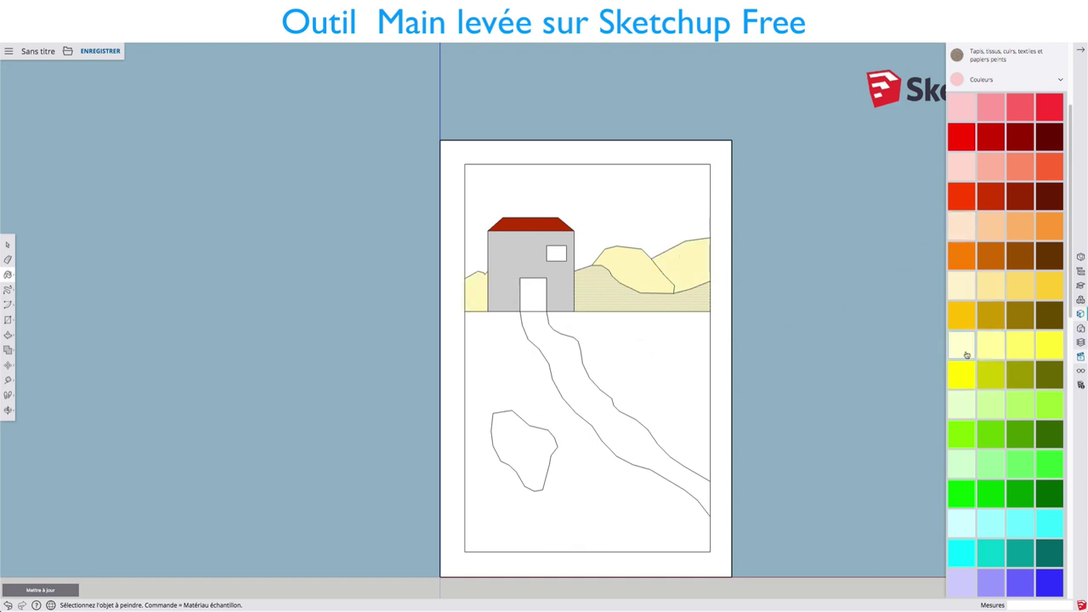
pyautogui.click(963, 346)
# Step: Paint the path pale yellow, the pond cyan and both field halves light green
pyautogui.click(573, 355)
pyautogui.click(517, 447)
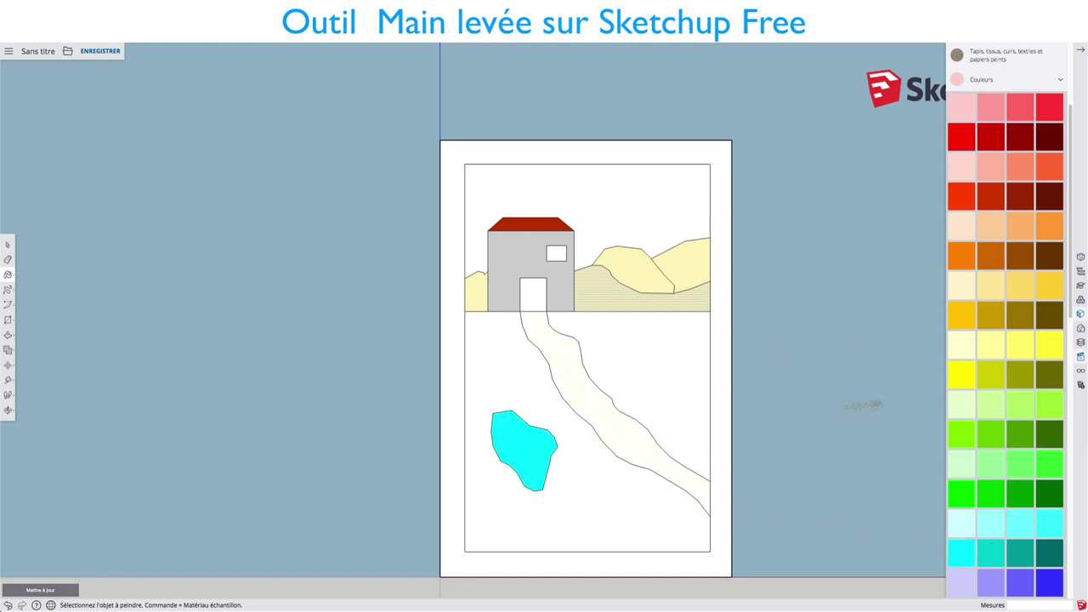
pyautogui.click(1029, 404)
pyautogui.click(636, 355)
pyautogui.click(505, 360)
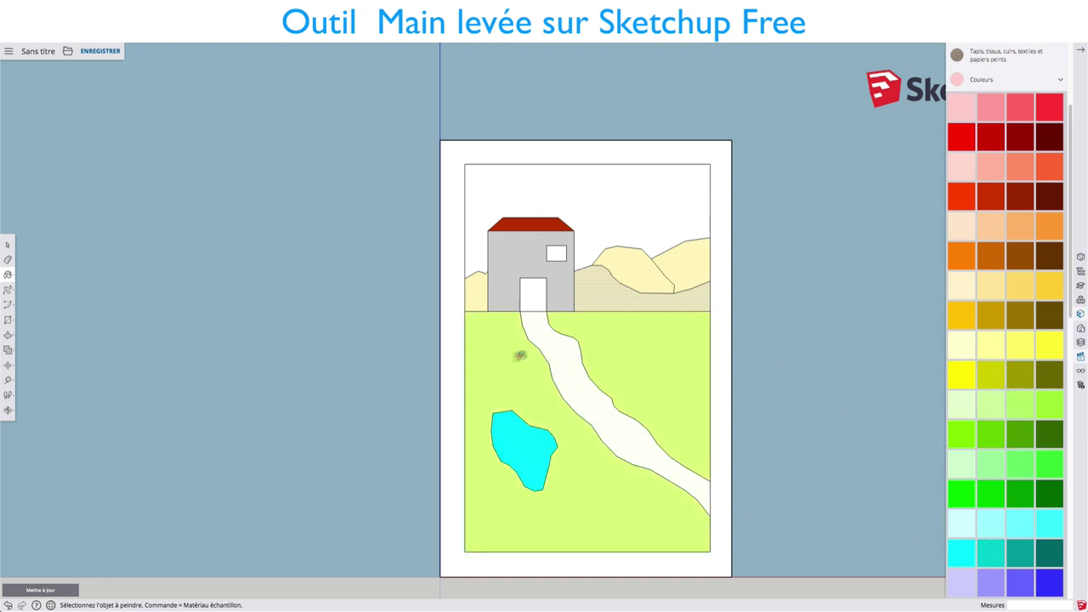
# Step: Paint the sky light cyan and zoom out to reframe the picture
pyautogui.click(991, 529)
pyautogui.click(658, 189)
pyautogui.scroll(-3, 658, 189)
pyautogui.scroll(1, 651, 199)
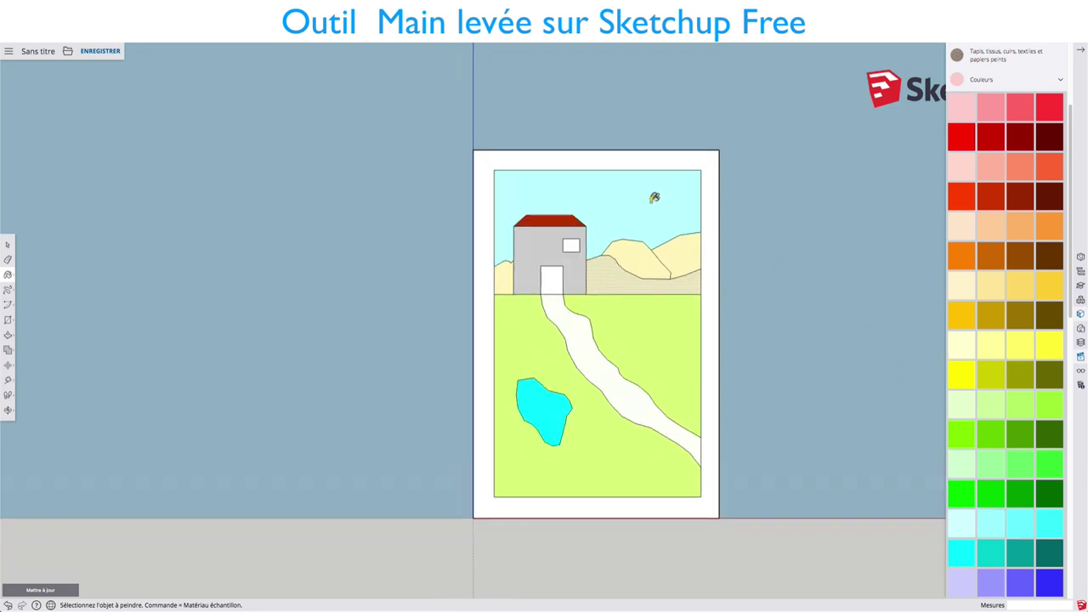
pyautogui.press('space')
pyautogui.scroll(-2, 726, 185)
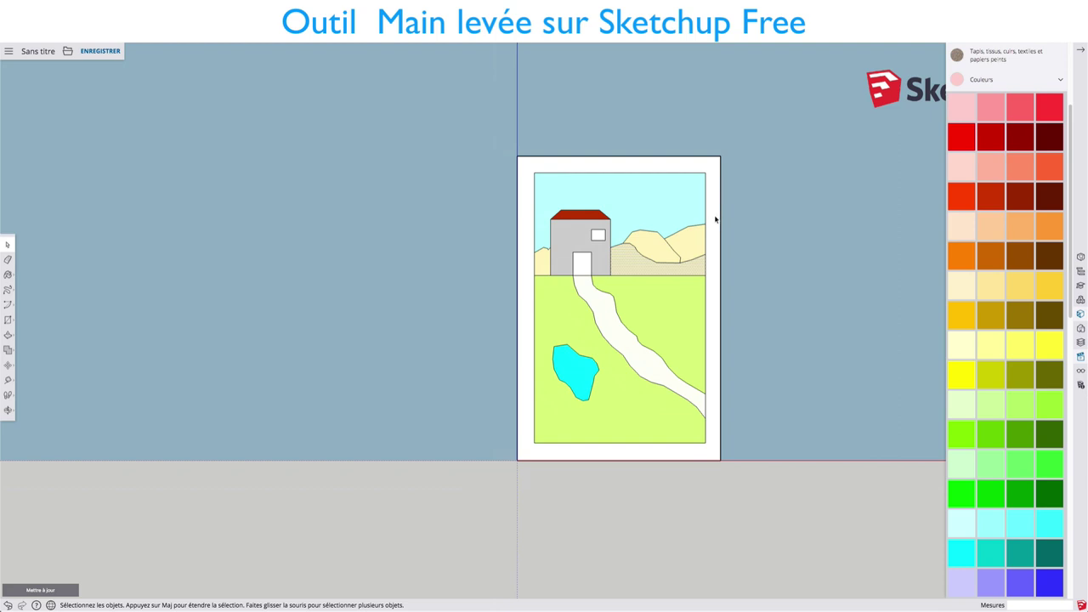
pyautogui.moveTo(718, 211)
pyautogui.keyDown('shift'); pyautogui.mouseDown(button='middle')
pyautogui.moveTo(649, 199)
pyautogui.moveTo(651, 213)
pyautogui.mouseUp(button='middle'); pyautogui.keyUp('shift')
pyautogui.scroll(-2, 649, 220)
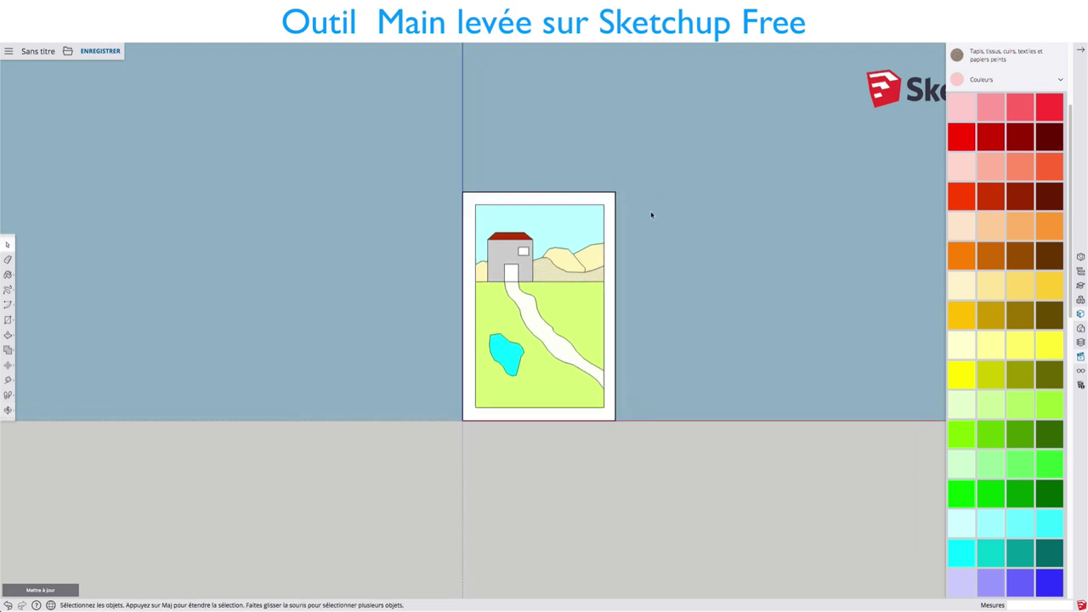
pyautogui.scroll(3, 1061, 85)
# Step: Switch to the Iso view and orbit so the sheet stands at an angle
pyautogui.click(1060, 51)
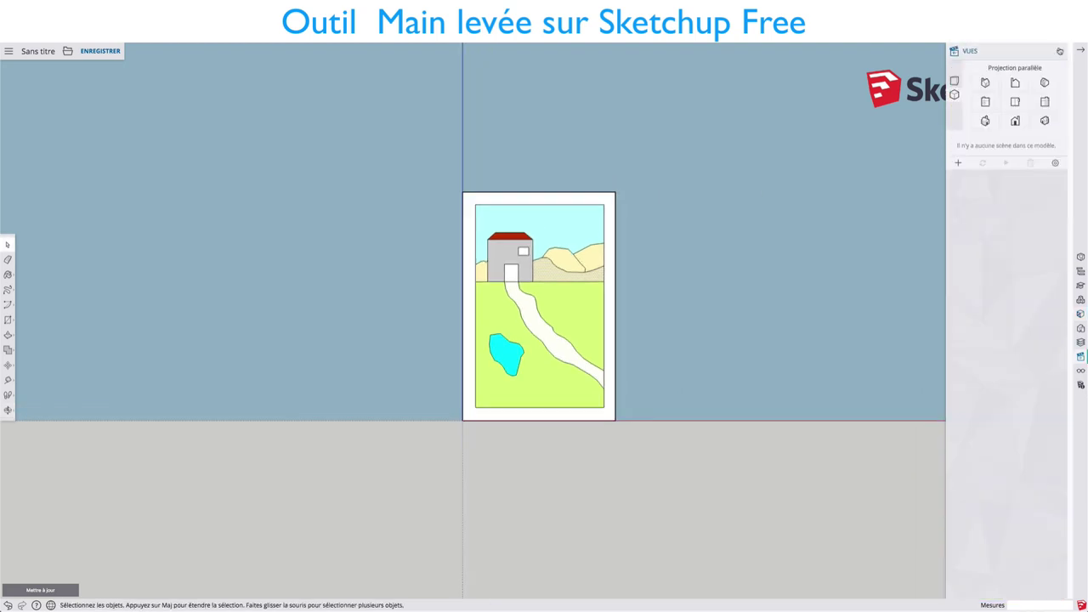
pyautogui.click(987, 84)
pyautogui.moveTo(723, 177)
pyautogui.mouseDown(button='middle')
pyautogui.moveTo(682, 241)
pyautogui.moveTo(253, 214)
pyautogui.moveTo(633, 340)
pyautogui.moveTo(335, 233)
pyautogui.moveTo(689, 281)
pyautogui.moveTo(600, 262)
pyautogui.mouseUp(button='middle')
pyautogui.scroll(3, 600, 262)
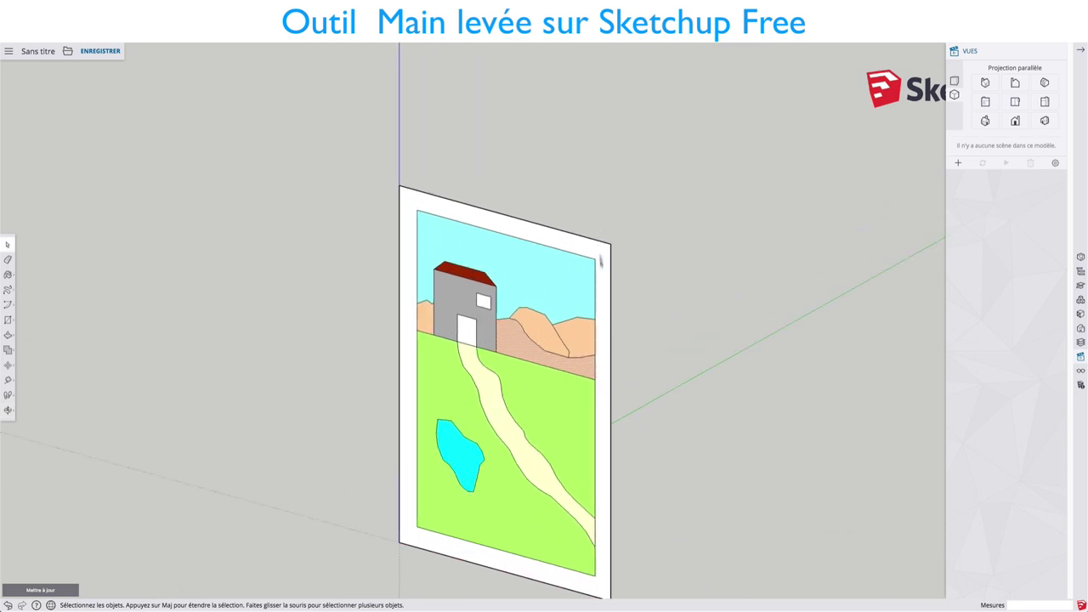
# Step: Paint the sheet's white border black with the Paint Bucket
pyautogui.press('b')
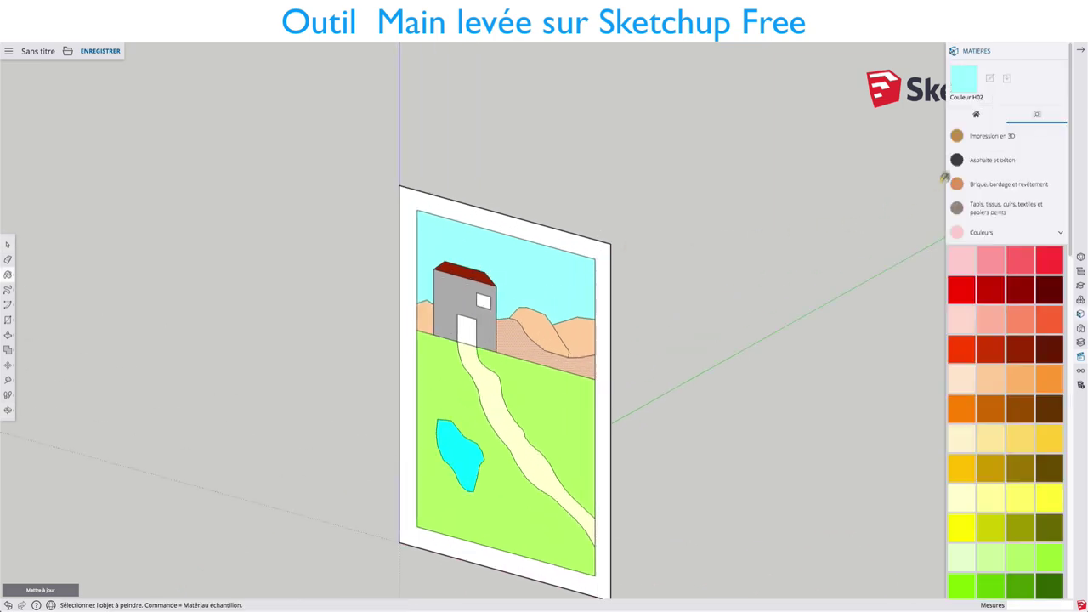
pyautogui.scroll(-5, 997, 277)
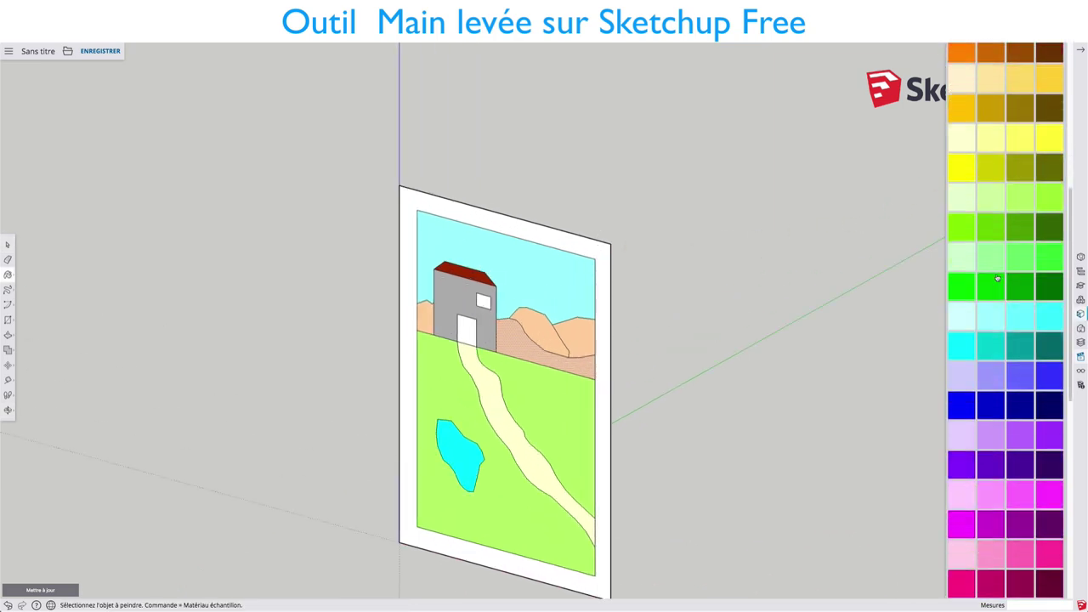
pyautogui.scroll(-5, 997, 277)
pyautogui.click(975, 305)
pyautogui.scroll(2, 765, 303)
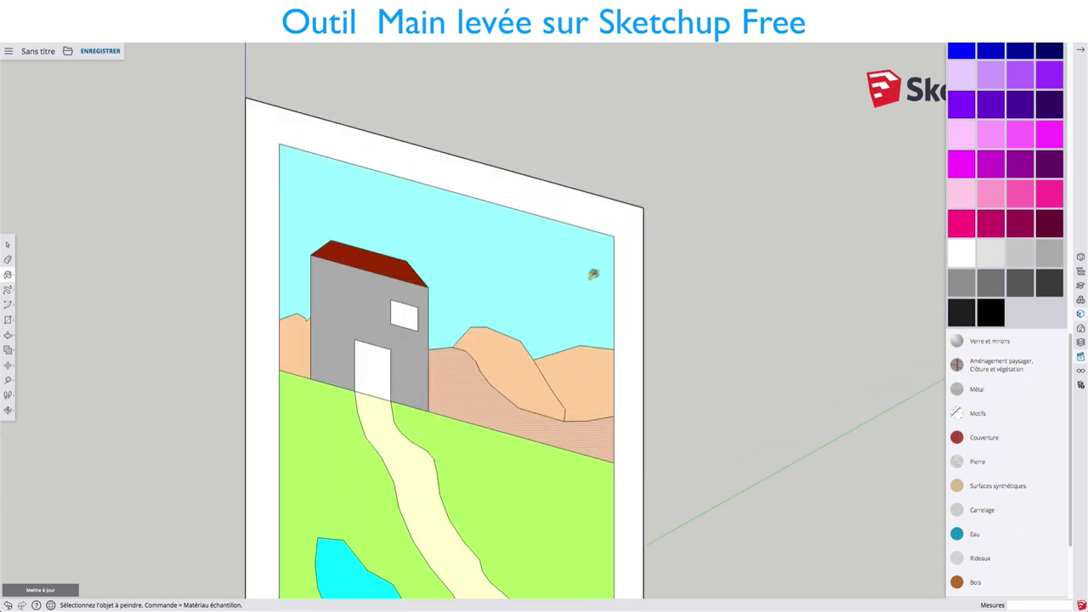
pyautogui.click(636, 236)
pyautogui.scroll(-2, 638, 236)
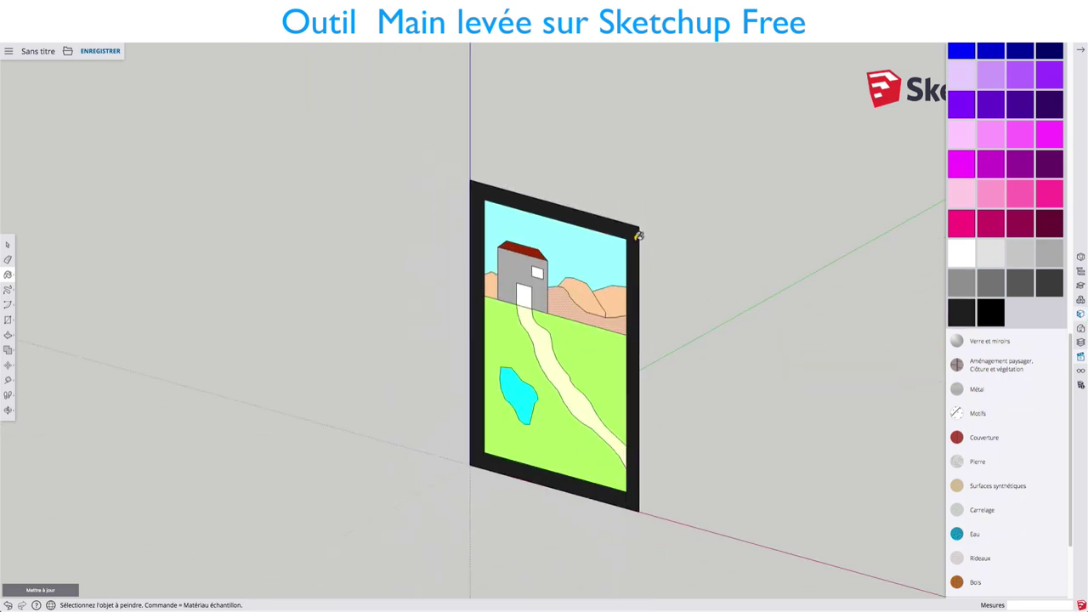
pyautogui.moveTo(668, 252)
pyautogui.mouseDown(button='middle')
pyautogui.moveTo(779, 223)
pyautogui.moveTo(790, 207)
pyautogui.mouseUp(button='middle')
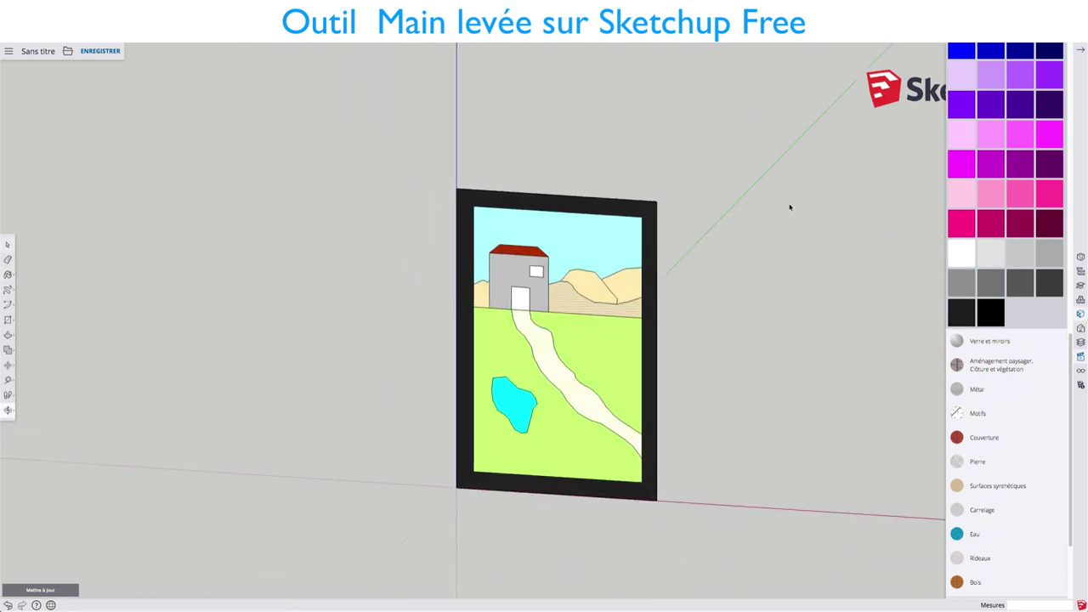
pyautogui.moveTo(682, 289)
pyautogui.mouseDown(button='middle')
pyautogui.moveTo(699, 235)
pyautogui.moveTo(689, 274)
pyautogui.moveTo(767, 292)
pyautogui.moveTo(737, 241)
pyautogui.mouseUp(button='middle')
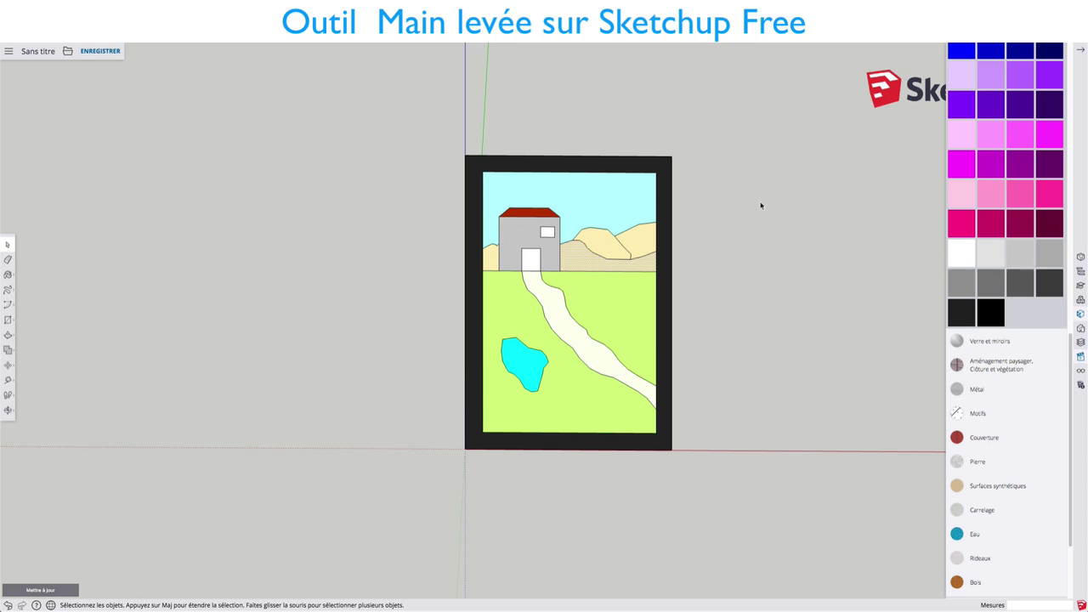
pyautogui.moveTo(761, 203); pyautogui.dragTo(672, 213, button='middle')
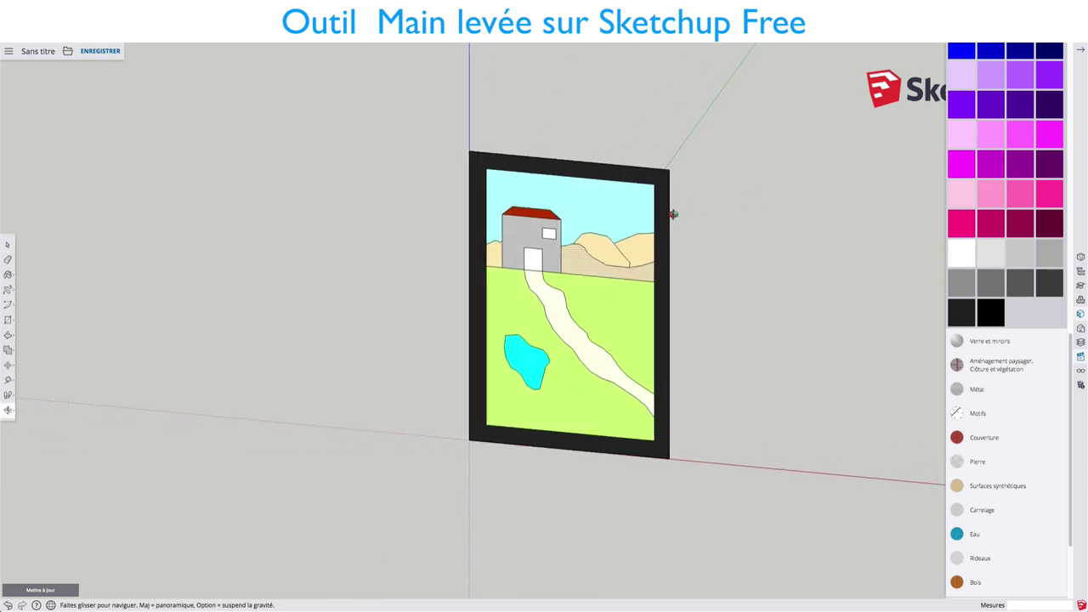